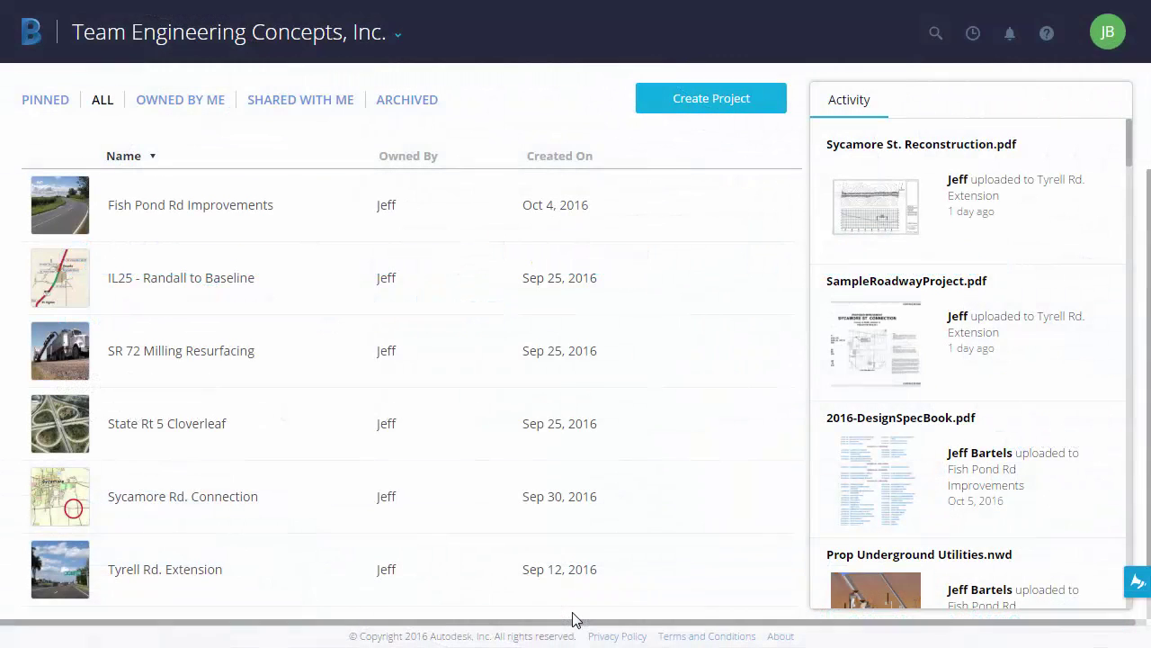
Step: Open the Fish Pond Rd Improvements project and go into its Plan Sheets folder
click(168, 210)
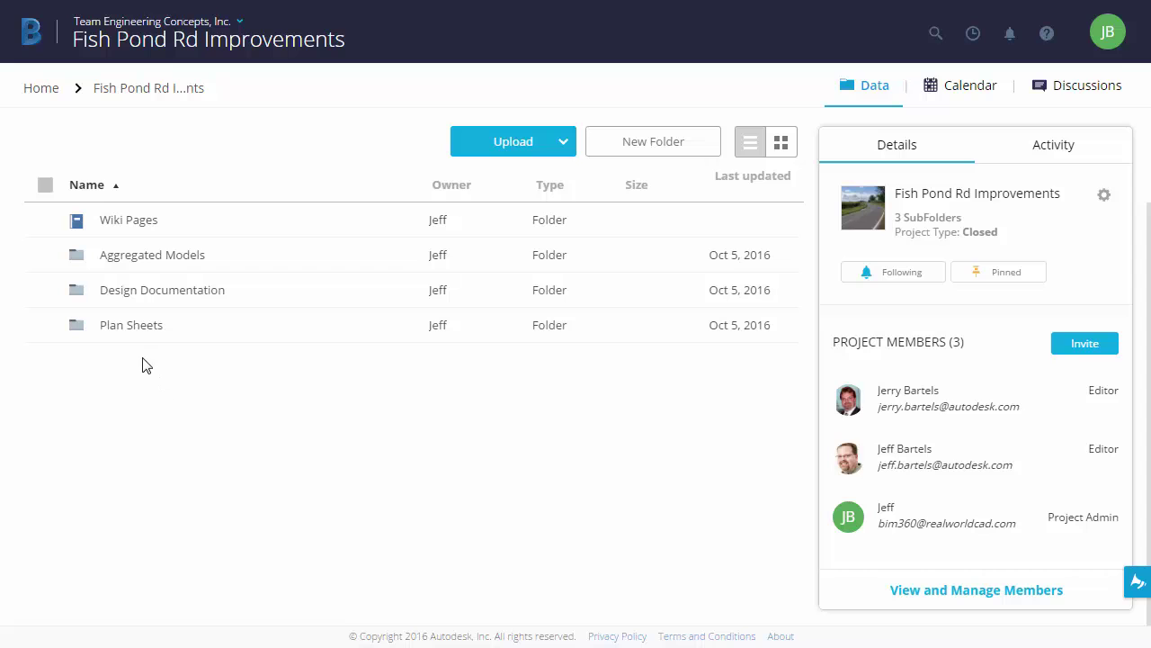
click(117, 327)
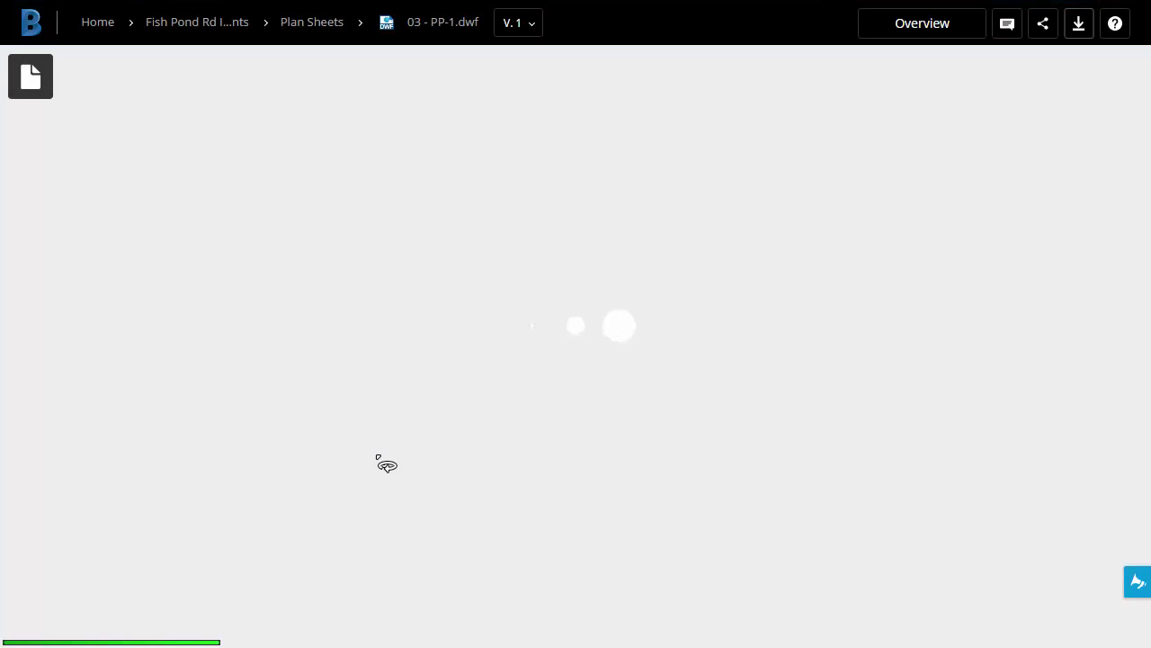
Step: Zoom in and pan along Fish Pond Road to frame stations 4+00 through 6+00
scroll(419, 231, up, 10)
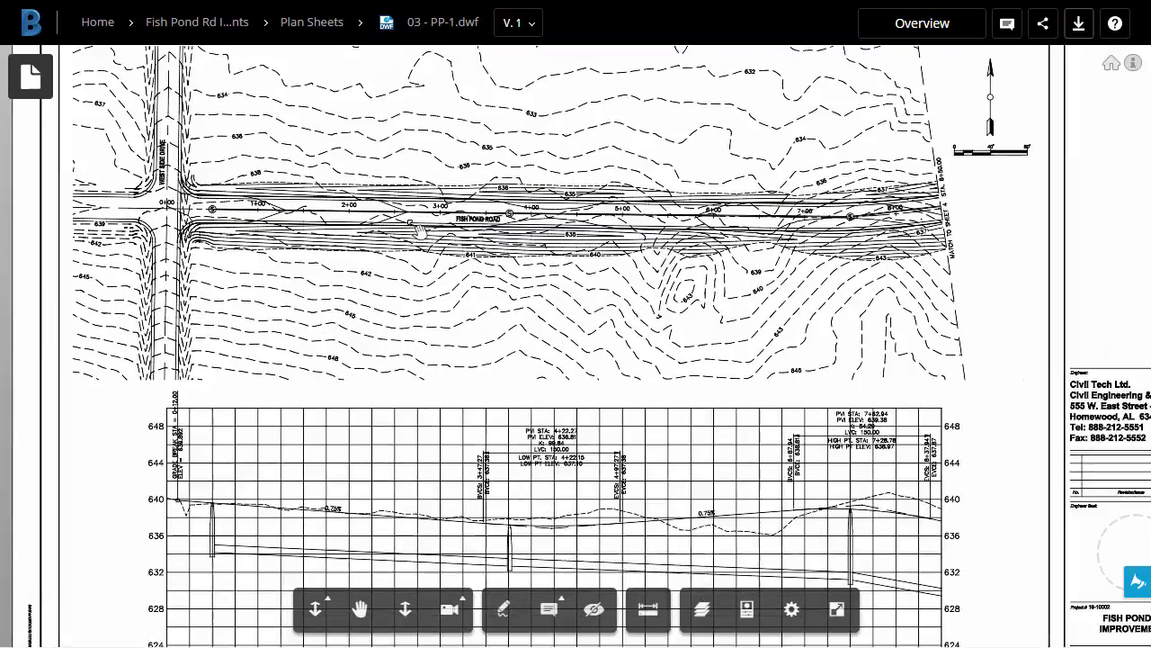
scroll(419, 231, up, 5)
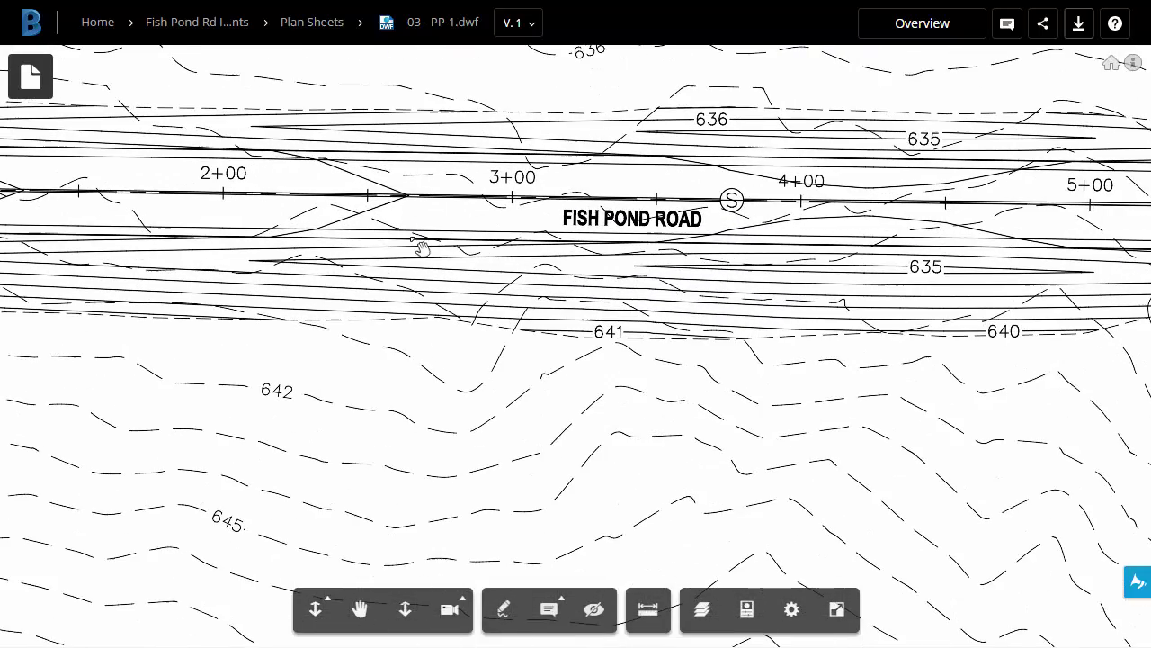
mouse_move(601, 298)
mouse_down()
mouse_move(576, 322)
mouse_move(506, 341)
mouse_move(193, 389)
mouse_up()
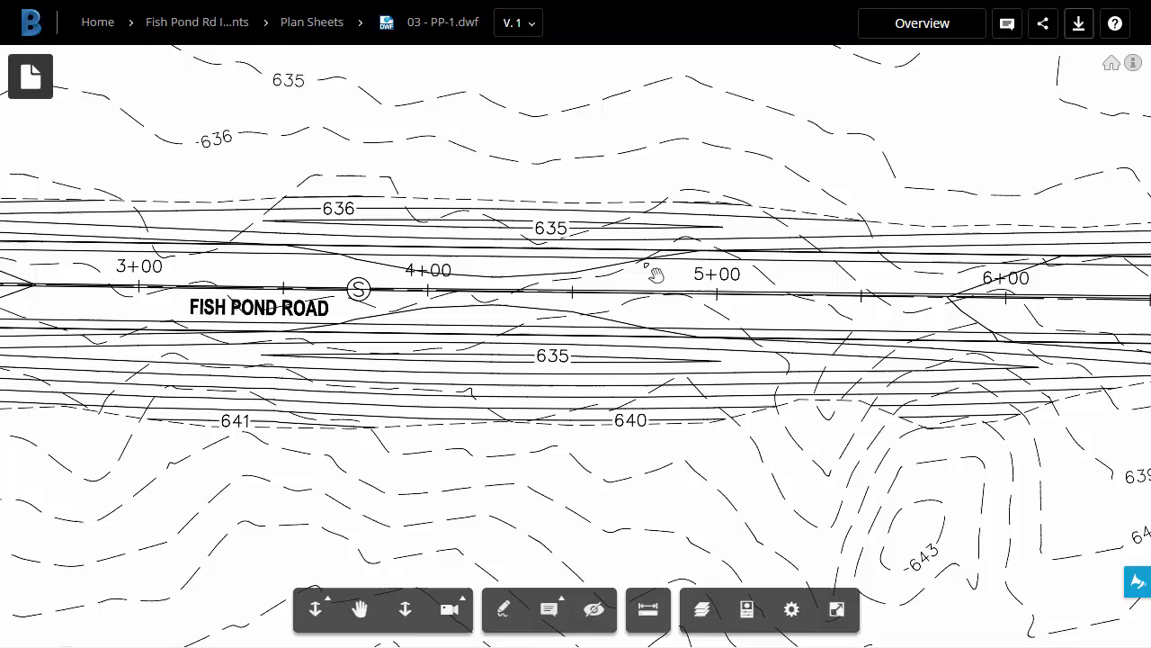
drag(647, 277, 483, 327)
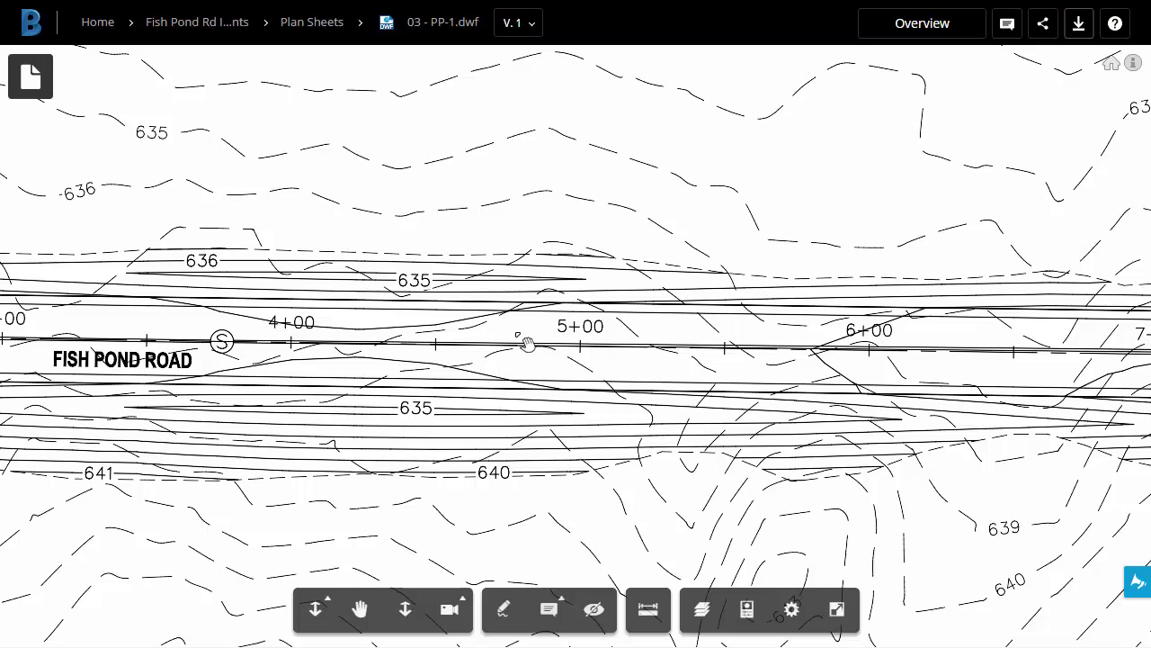
Step: Enter markup mode and bring up the line colour and width options
click(505, 612)
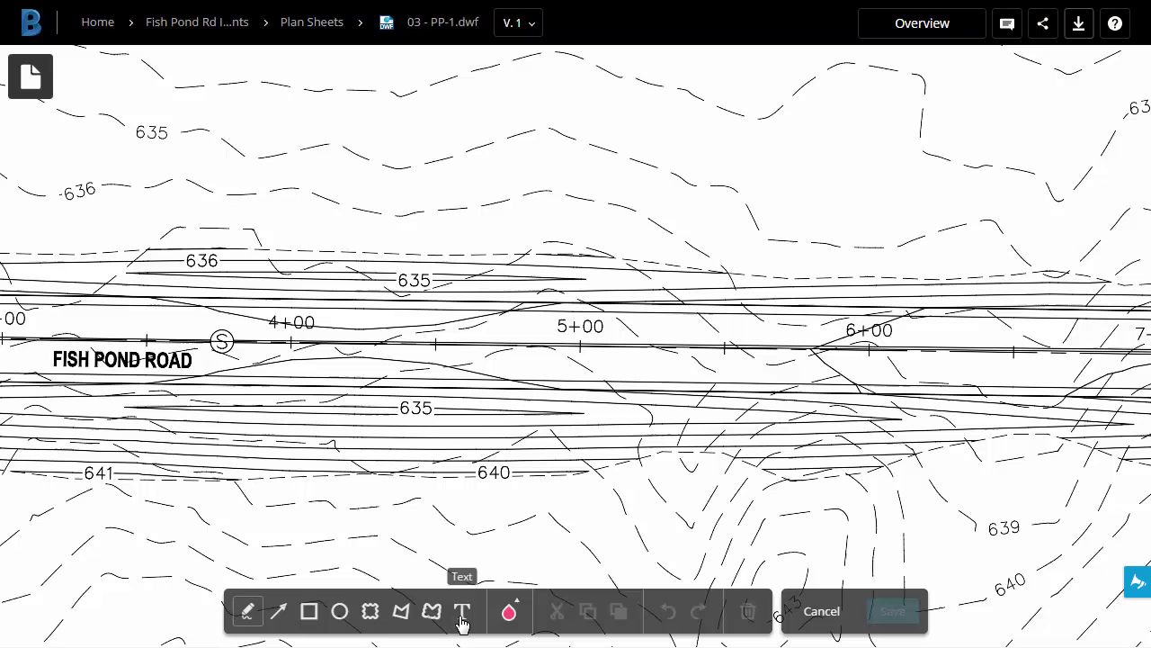
click(510, 614)
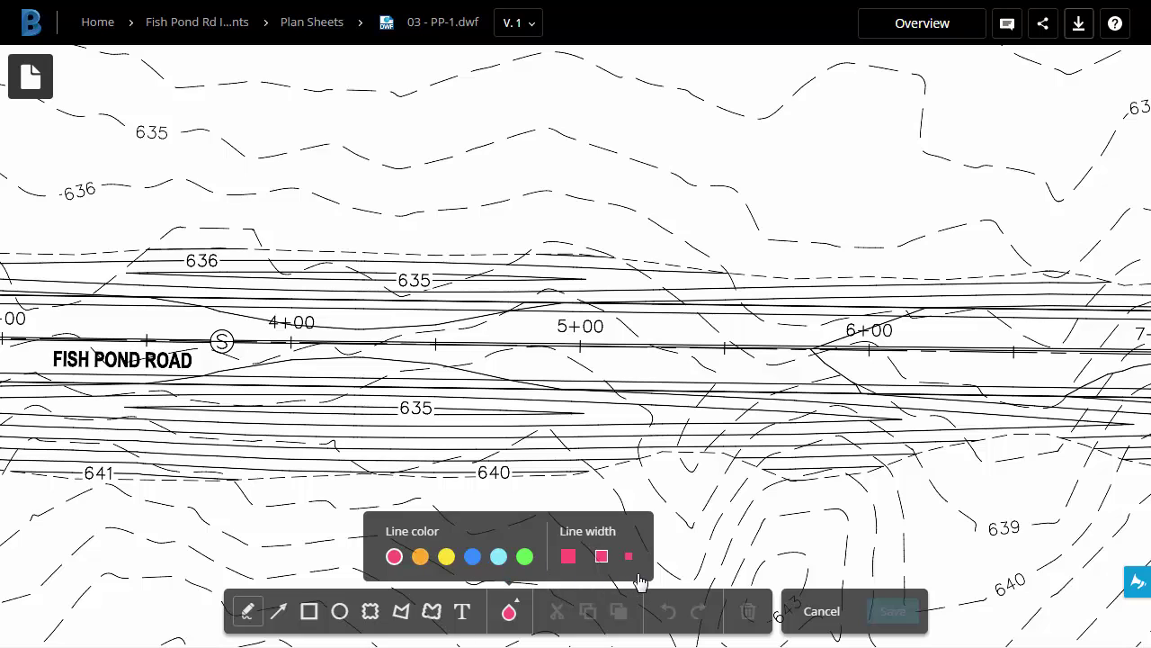
Step: Add the pink text note 'We'll probably need to have a culvert in this area.' above the road near 5+00
click(463, 616)
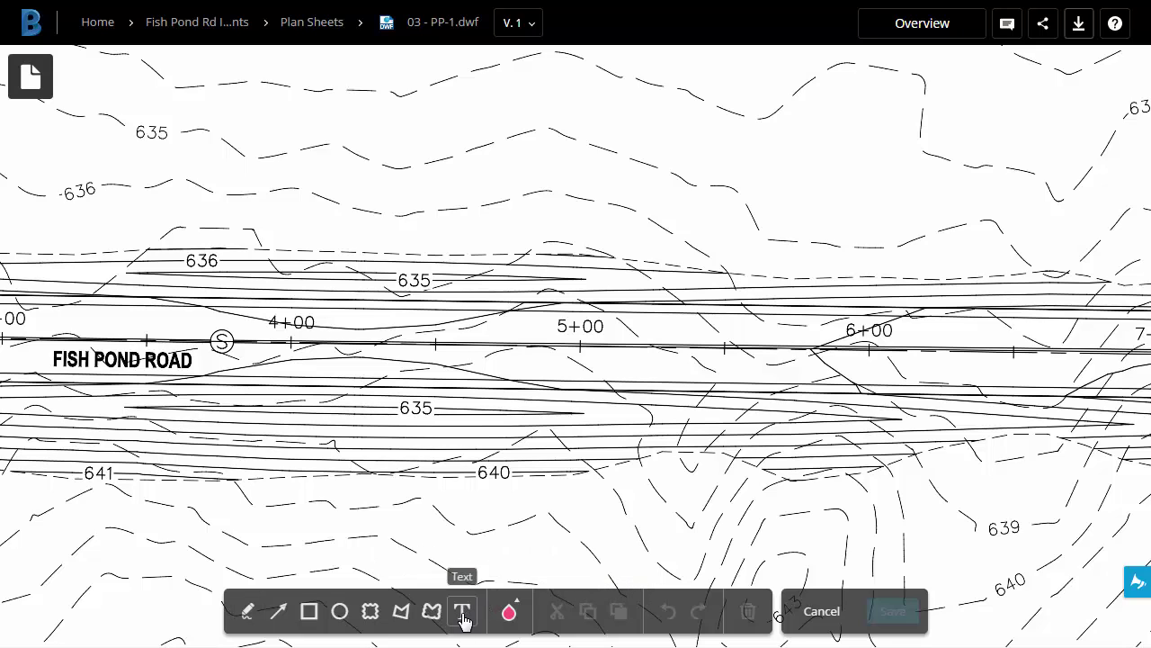
click(509, 614)
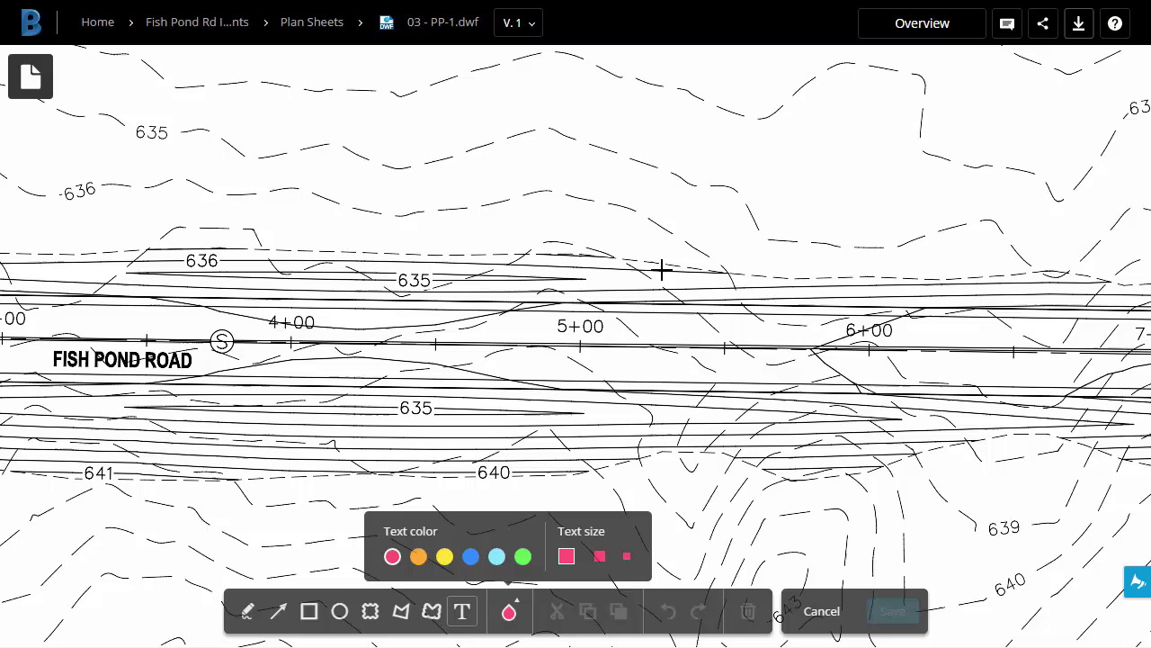
click(672, 241)
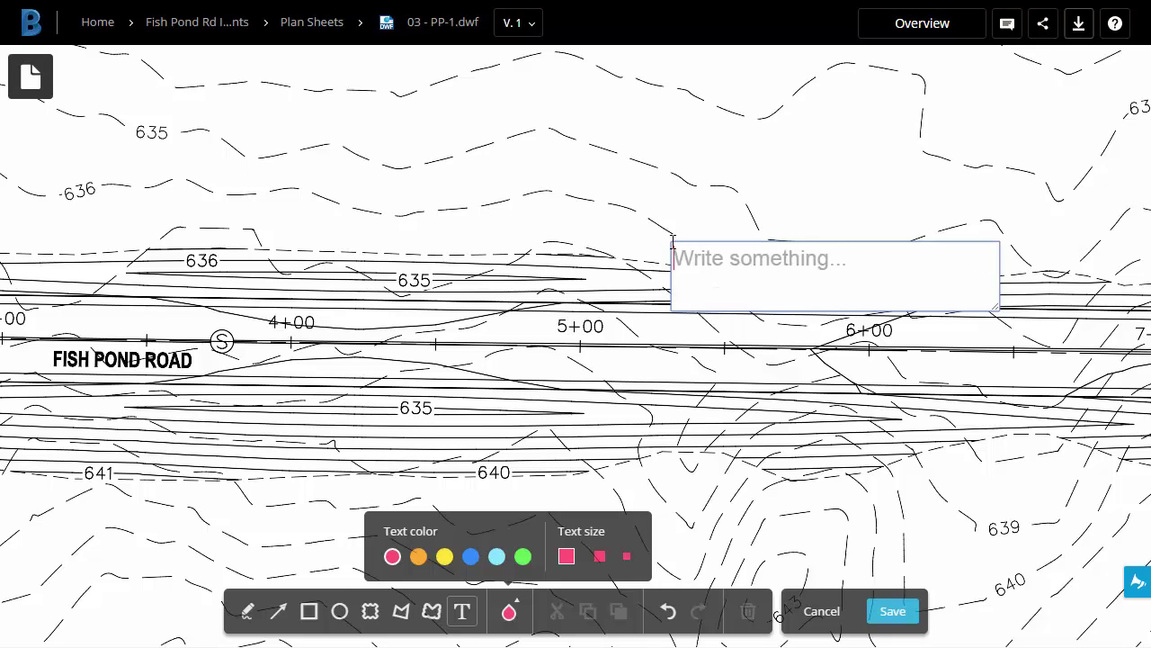
text(We'll probably need to have a)
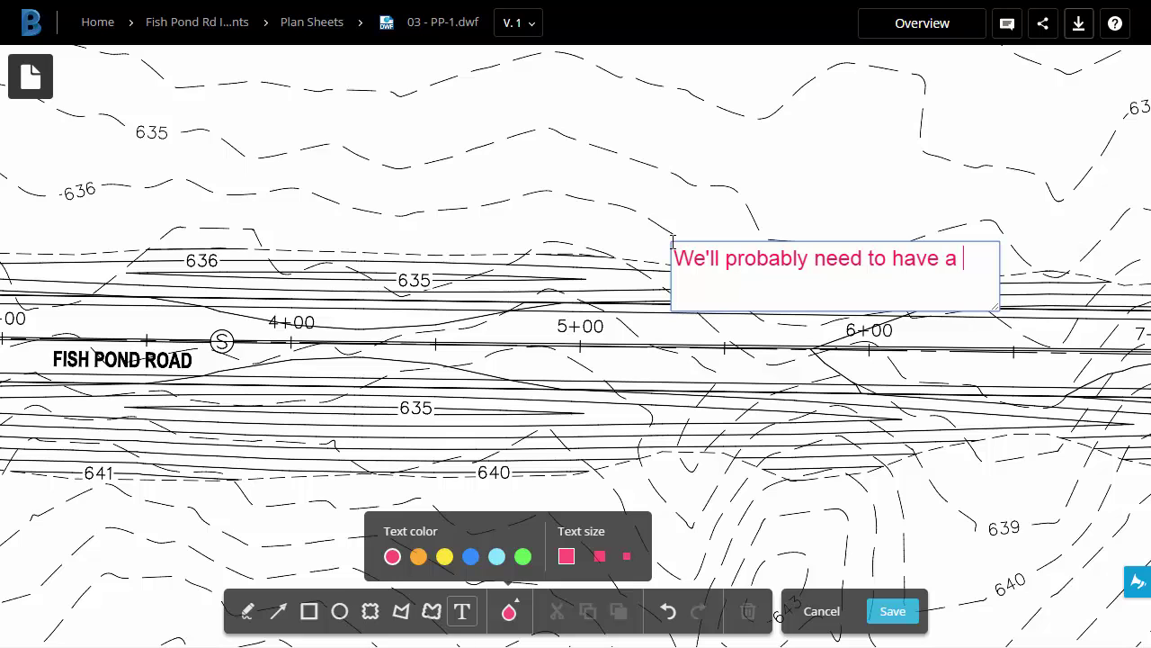
text( culvert in this area.)
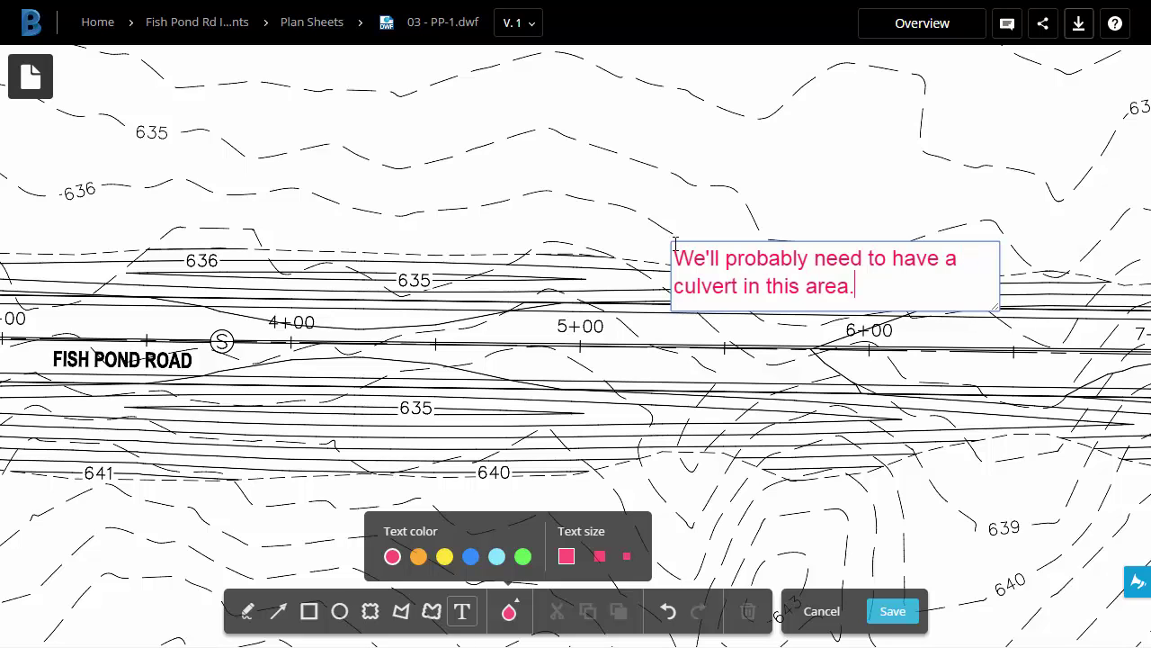
click(774, 175)
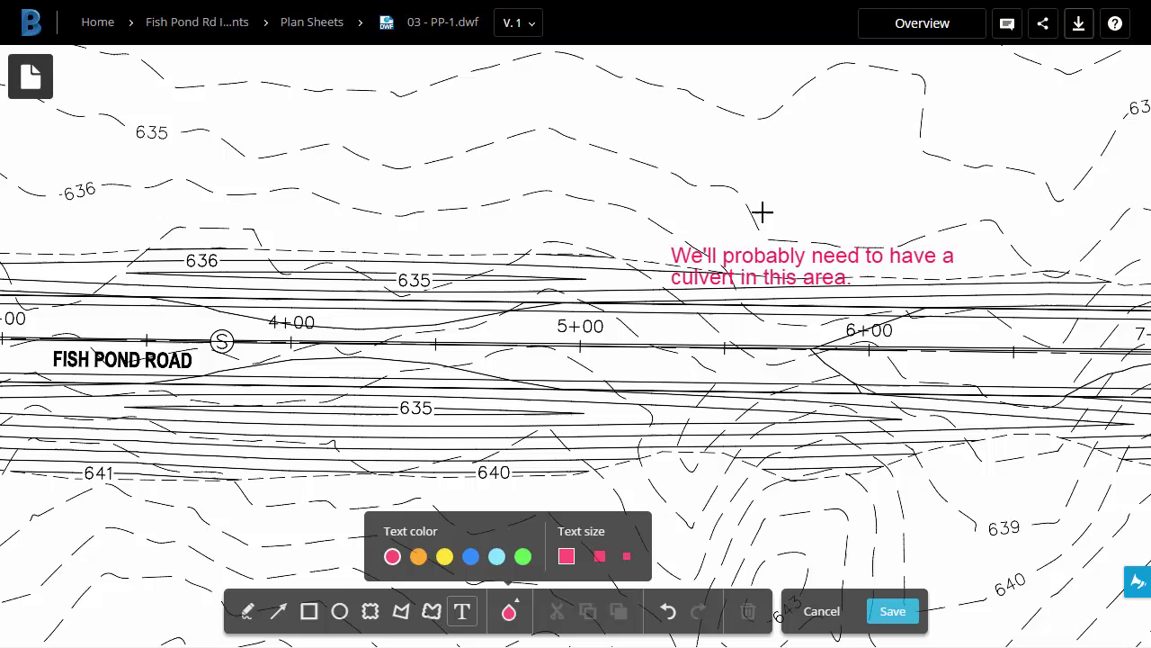
Step: Resize the culvert note box so the text rewraps, and move it up and left
click(753, 259)
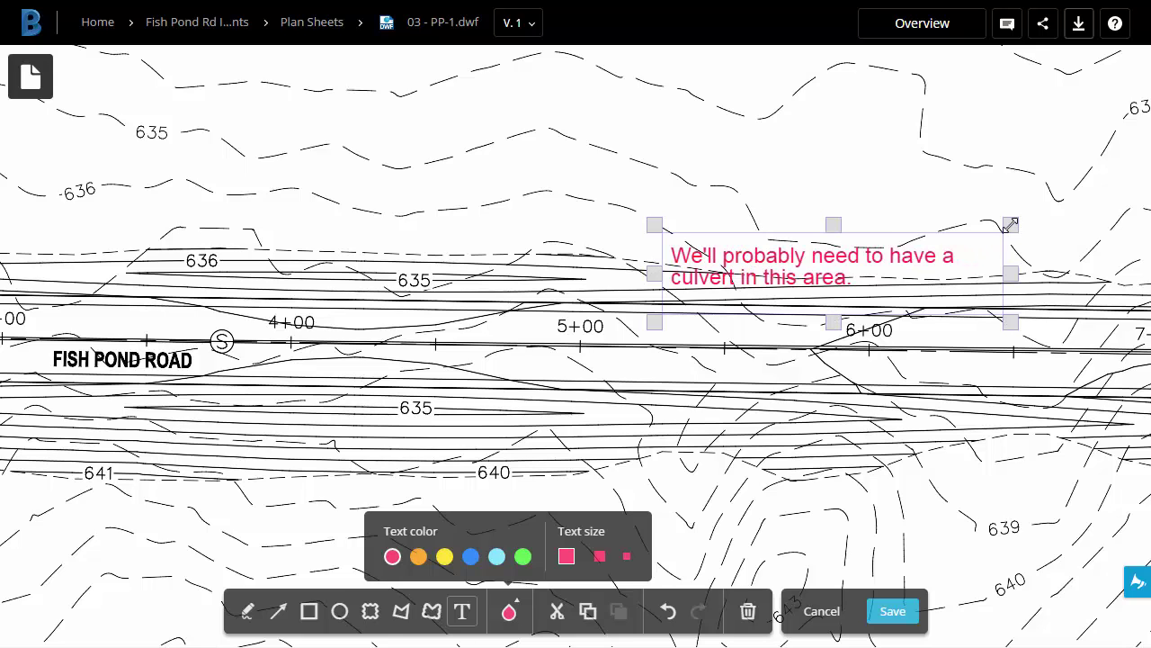
drag(1010, 224, 915, 212)
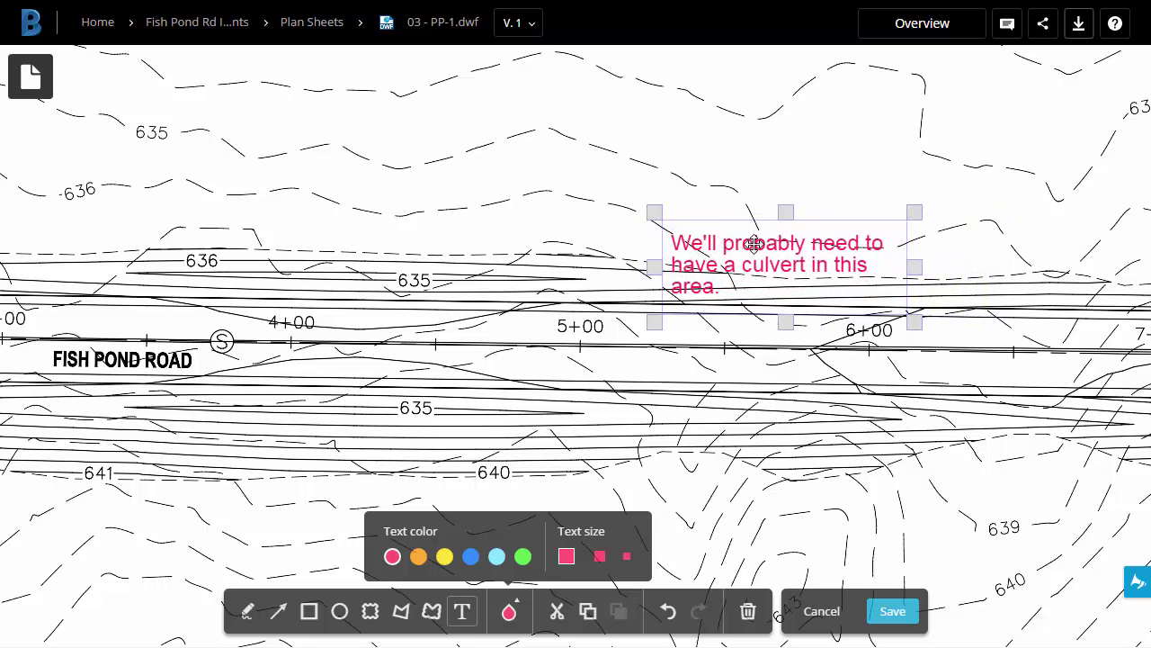
mouse_move(754, 243)
mouse_down()
mouse_move(747, 200)
mouse_move(715, 199)
mouse_up()
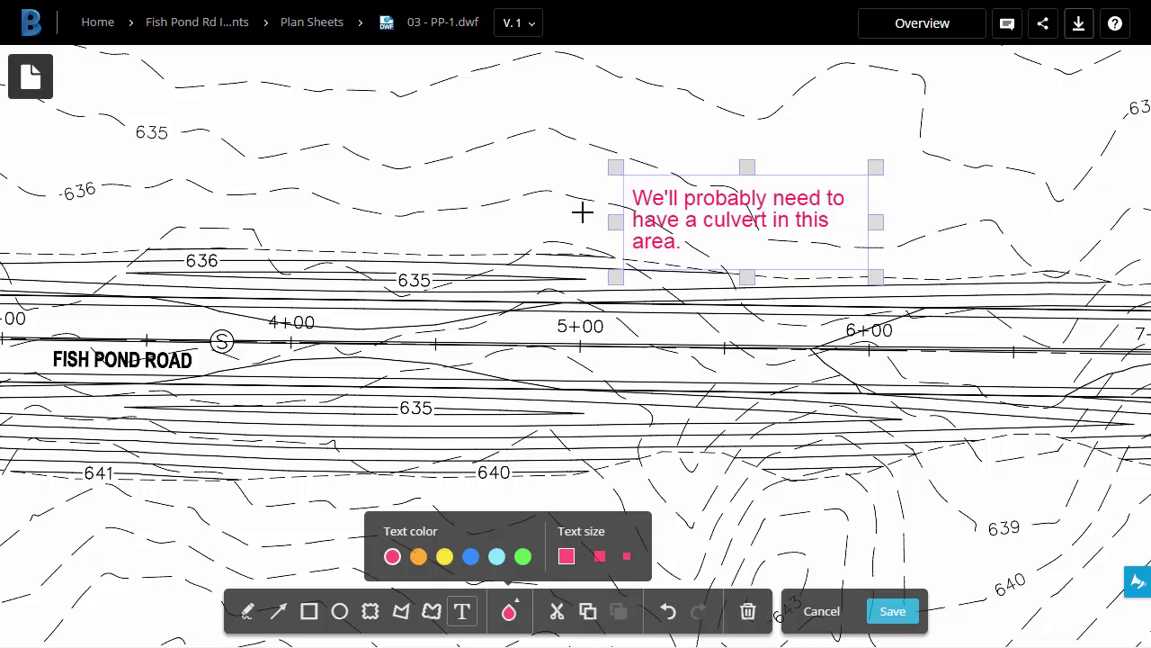
click(537, 170)
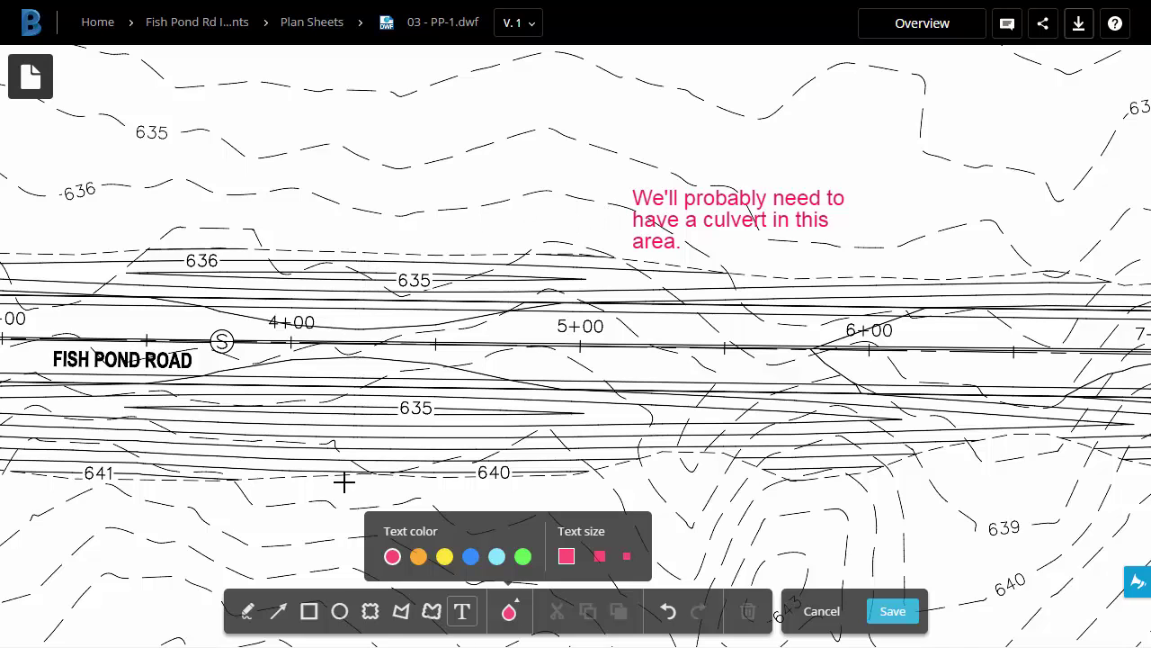
Step: Draw a narrow, slightly clockwise-rotated pink rectangle across Fish Pond Road near station 4+00
click(308, 613)
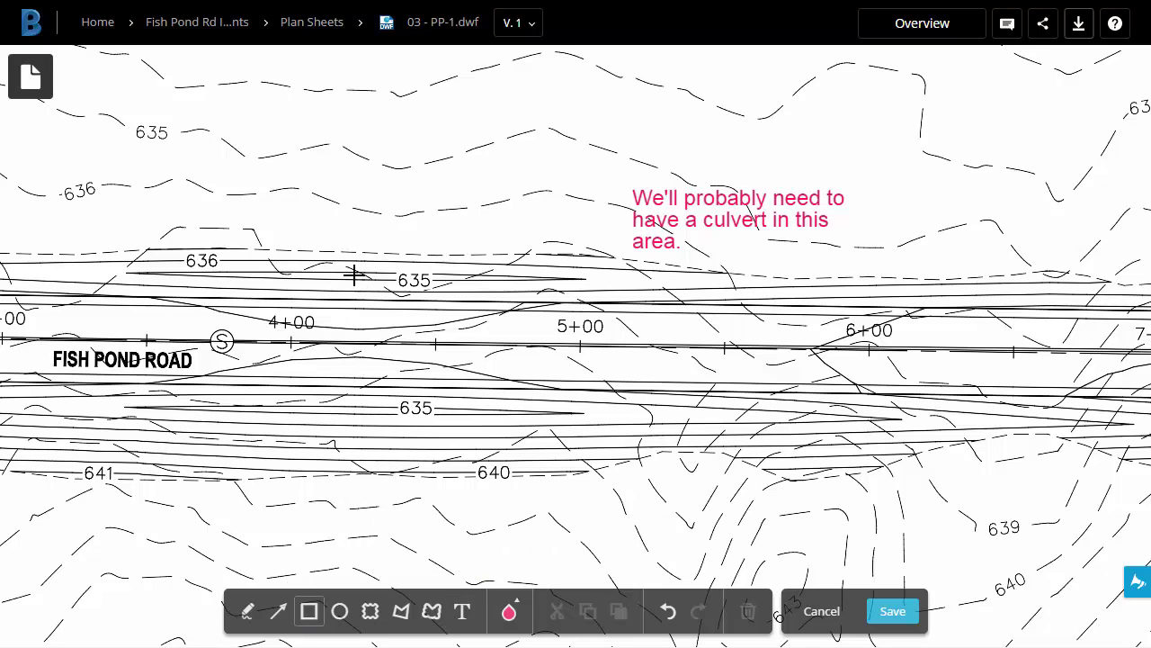
drag(356, 277, 371, 411)
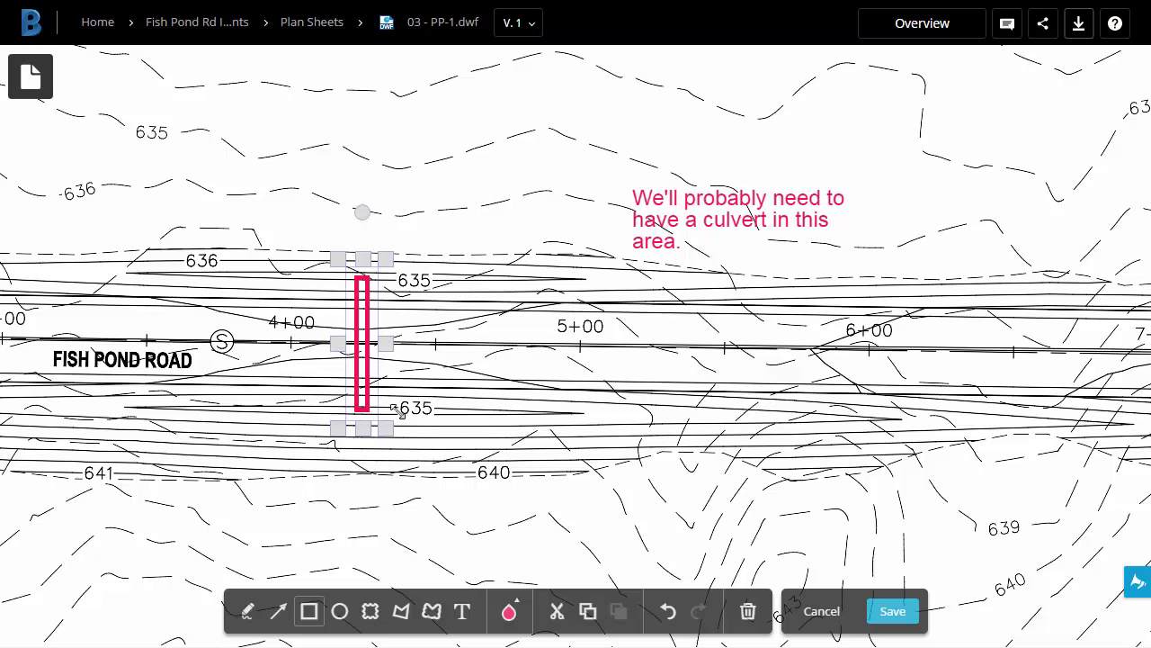
mouse_move(389, 260)
mouse_down()
mouse_move(412, 248)
mouse_move(395, 254)
mouse_up()
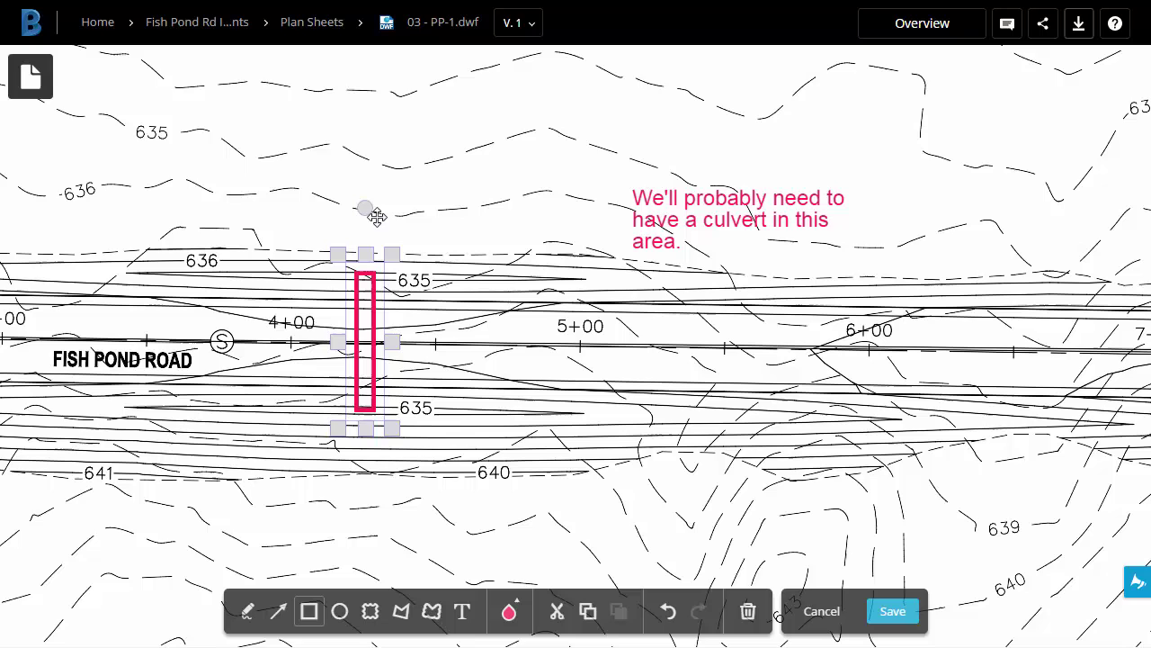
drag(364, 207, 368, 206)
click(439, 233)
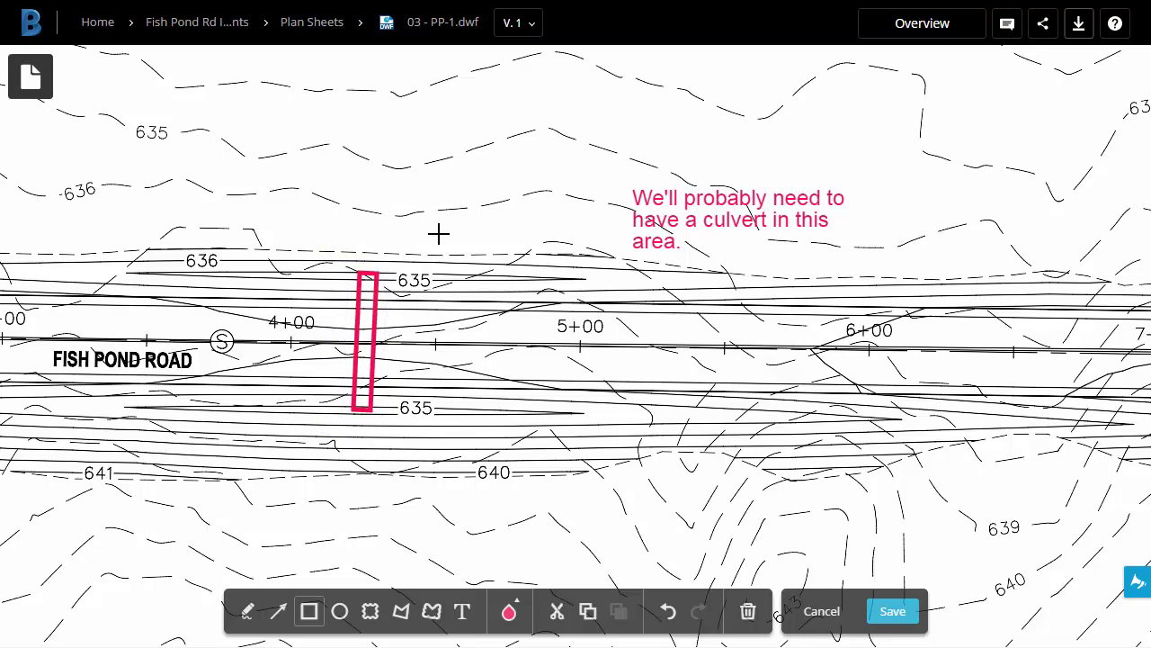
Step: Draw two freehand pink curves at the rectangle's top-left and top-right ends
click(248, 613)
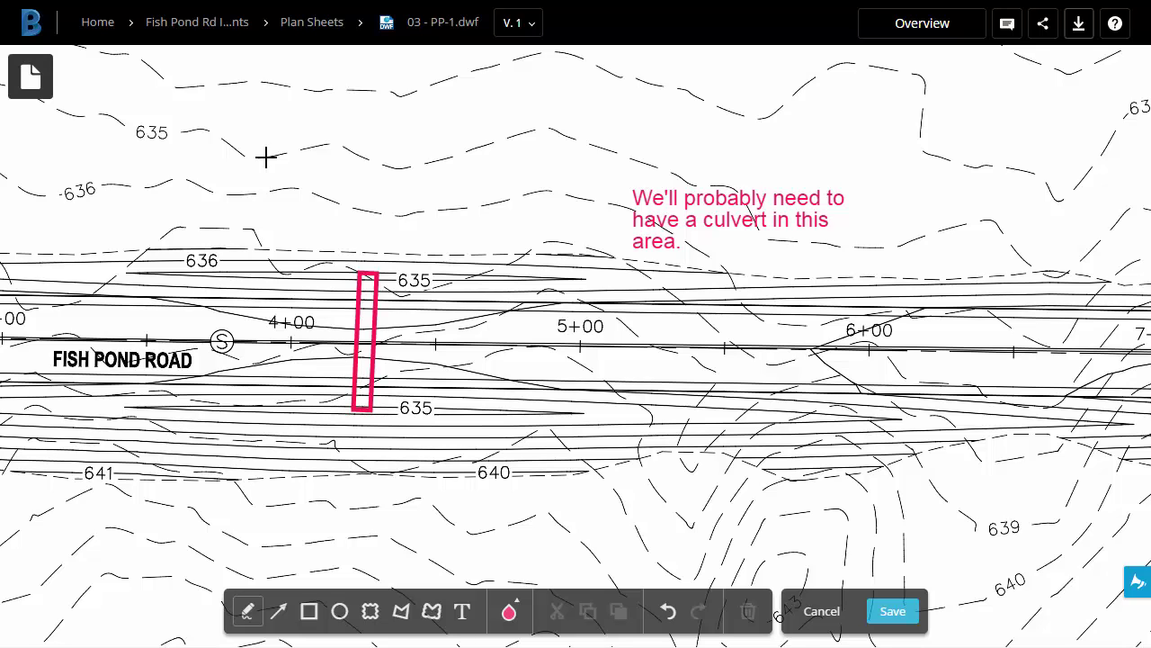
mouse_move(268, 158)
mouse_down()
mouse_move(302, 176)
mouse_move(333, 224)
mouse_move(339, 279)
mouse_up()
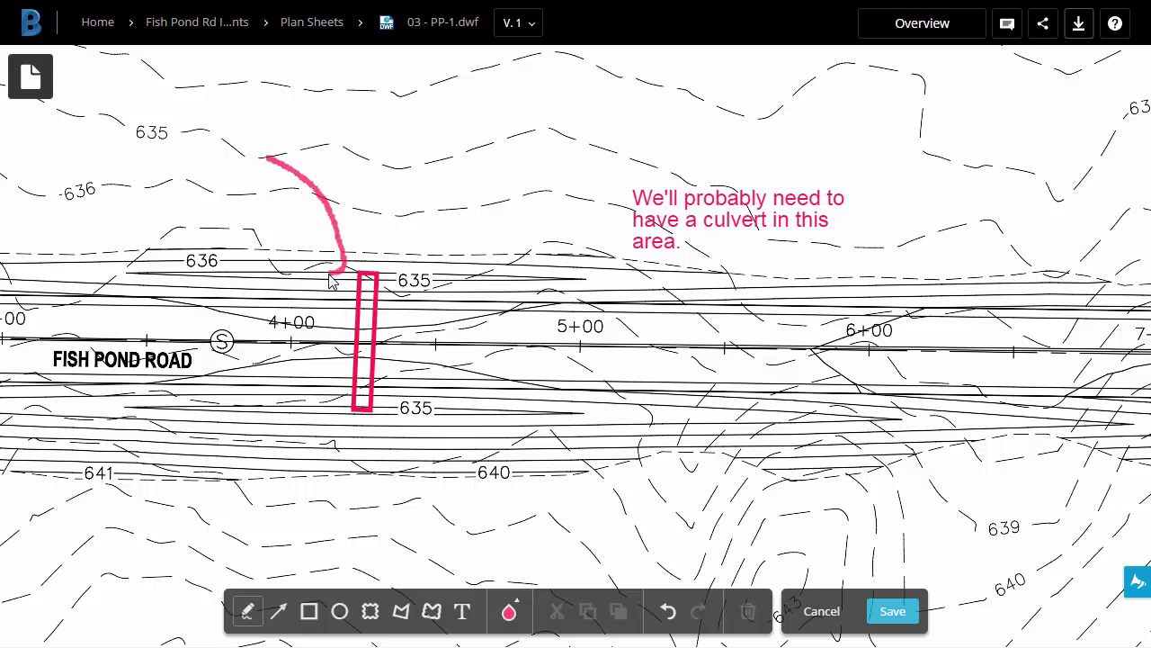
click(436, 173)
mouse_move(453, 158)
mouse_down()
mouse_move(402, 206)
mouse_move(389, 262)
mouse_up()
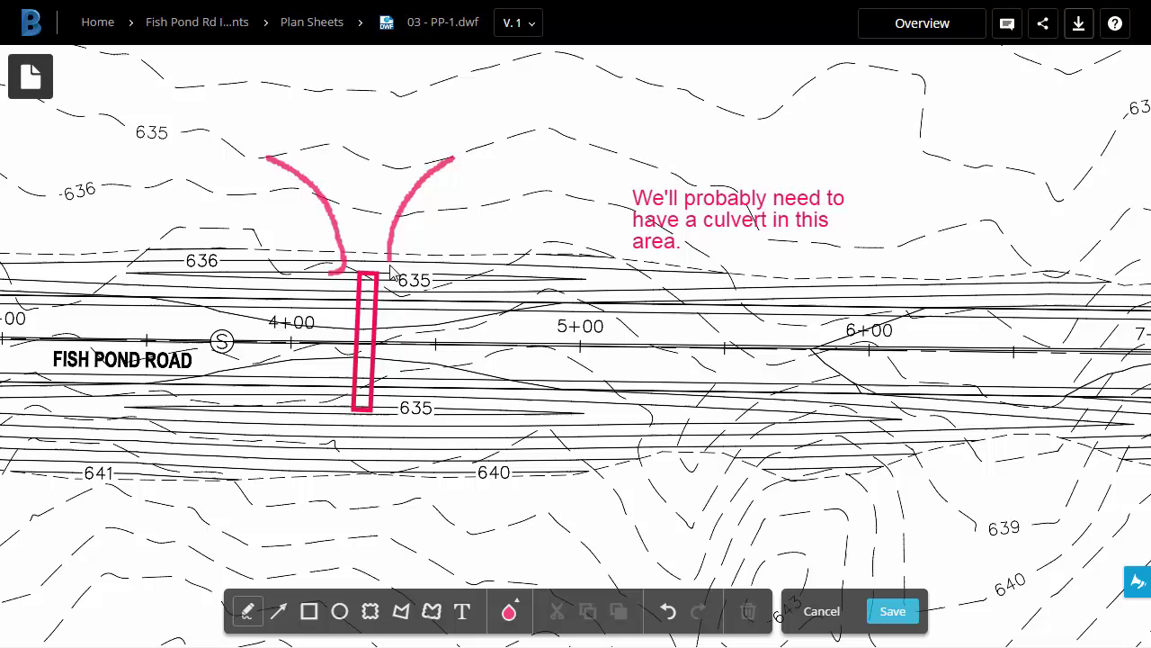
click(404, 281)
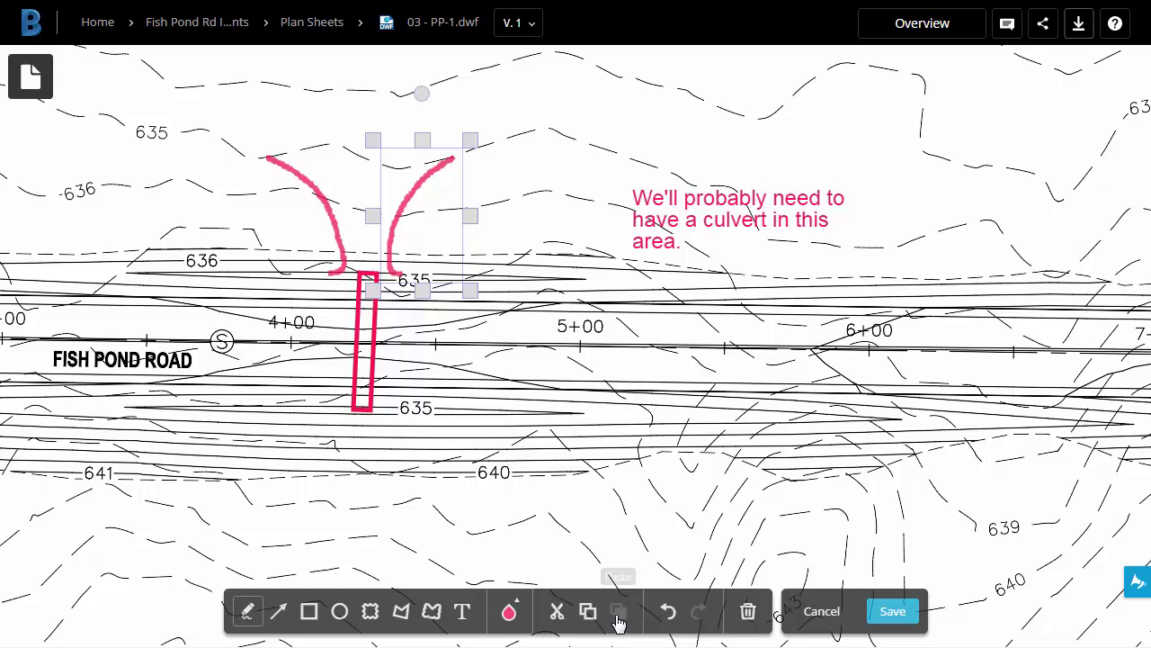
click(484, 210)
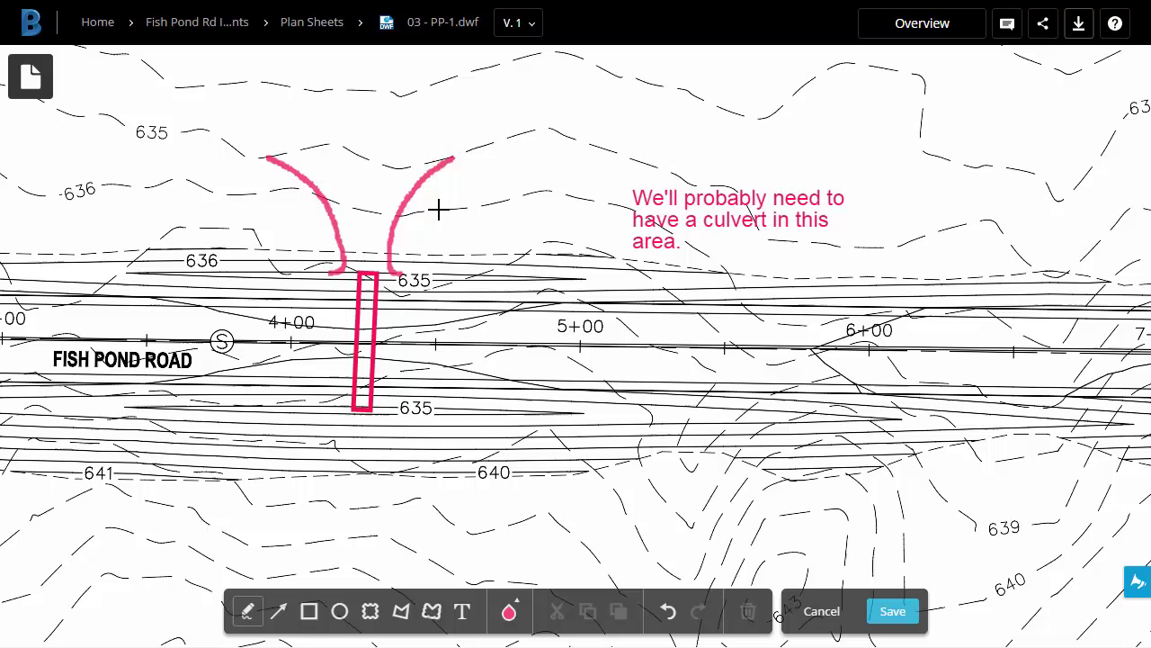
Step: Add more freehand flow lines above the culvert and move the culvert note beside the sketch
drag(429, 215, 409, 244)
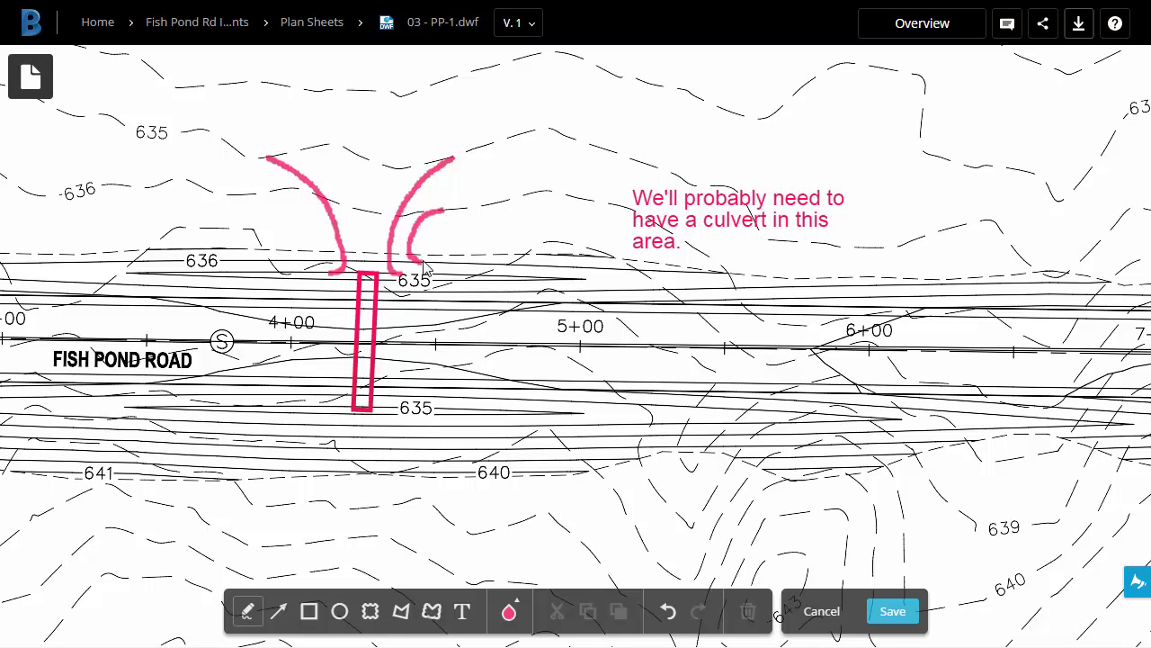
mouse_move(255, 193)
mouse_down()
mouse_move(292, 210)
mouse_move(310, 254)
mouse_up()
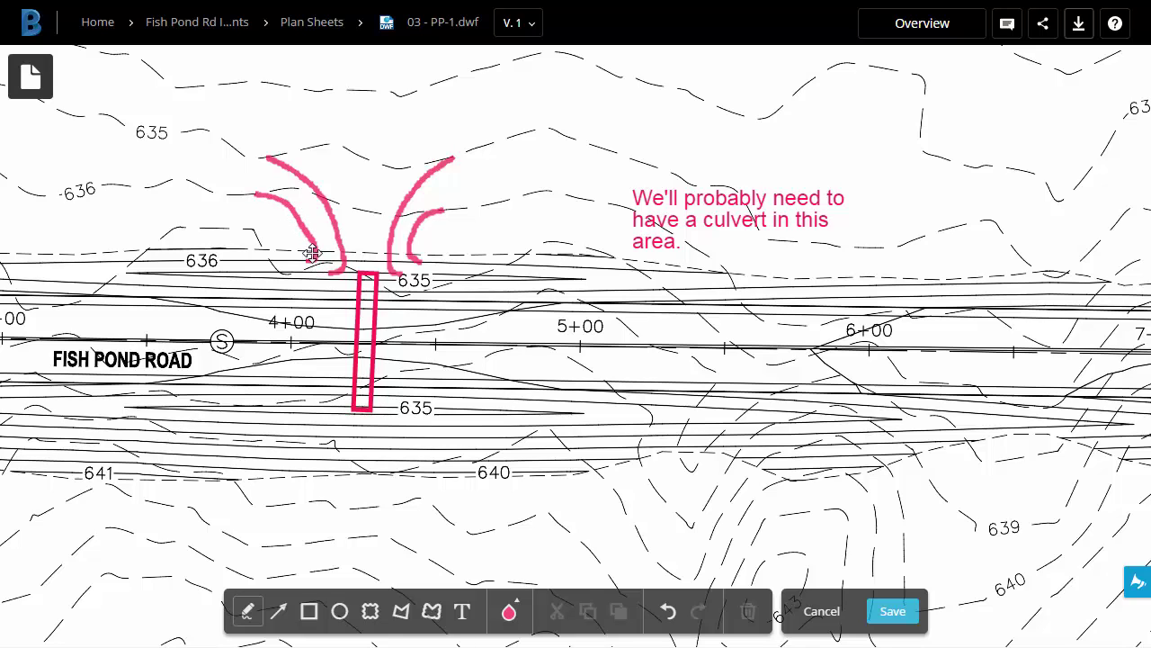
mouse_move(242, 83)
mouse_down()
mouse_move(305, 116)
mouse_move(353, 187)
mouse_move(372, 185)
mouse_move(437, 90)
mouse_move(454, 84)
mouse_up()
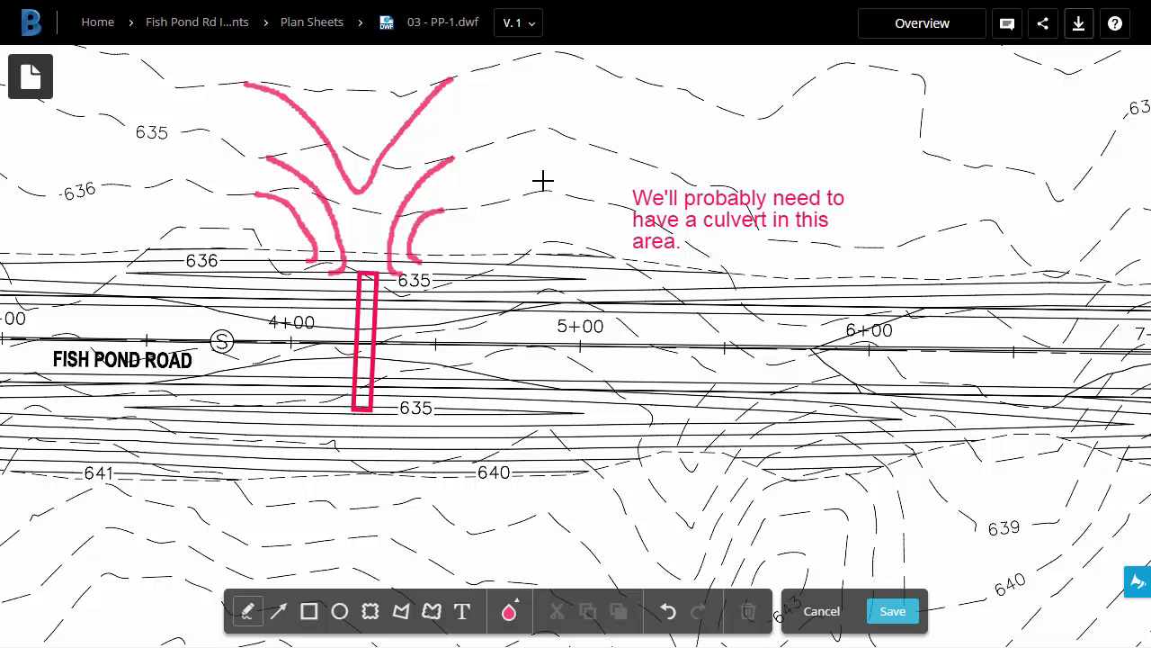
drag(641, 202, 513, 182)
click(789, 208)
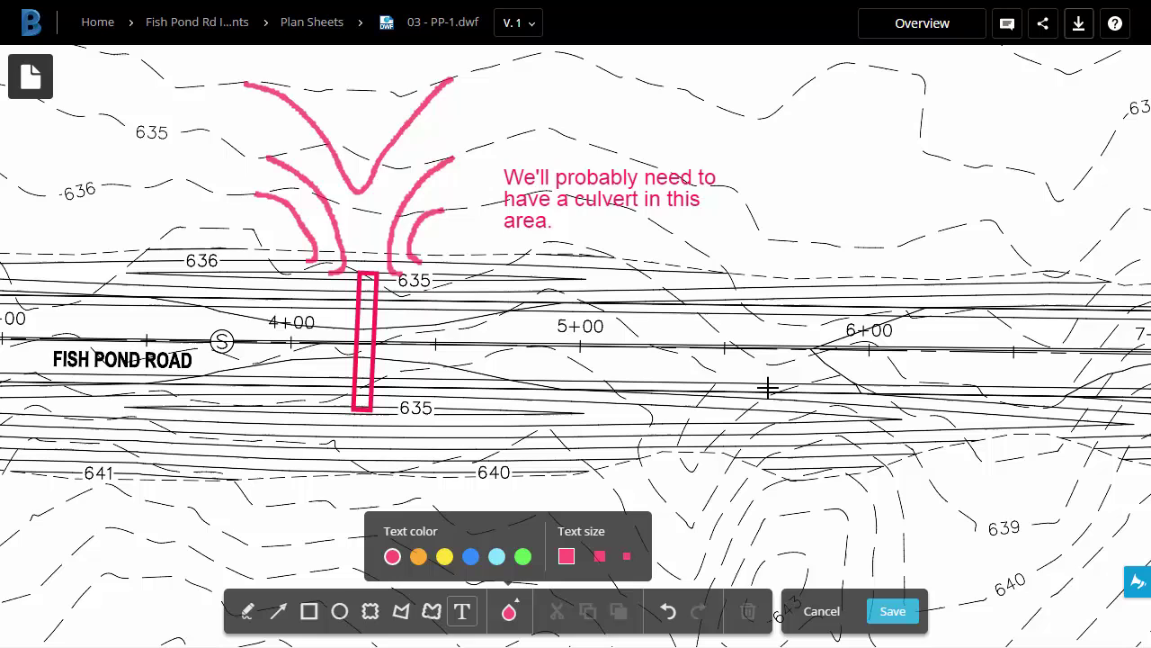
Step: Save the culvert markup and check it in the comments list as the first comment
click(894, 609)
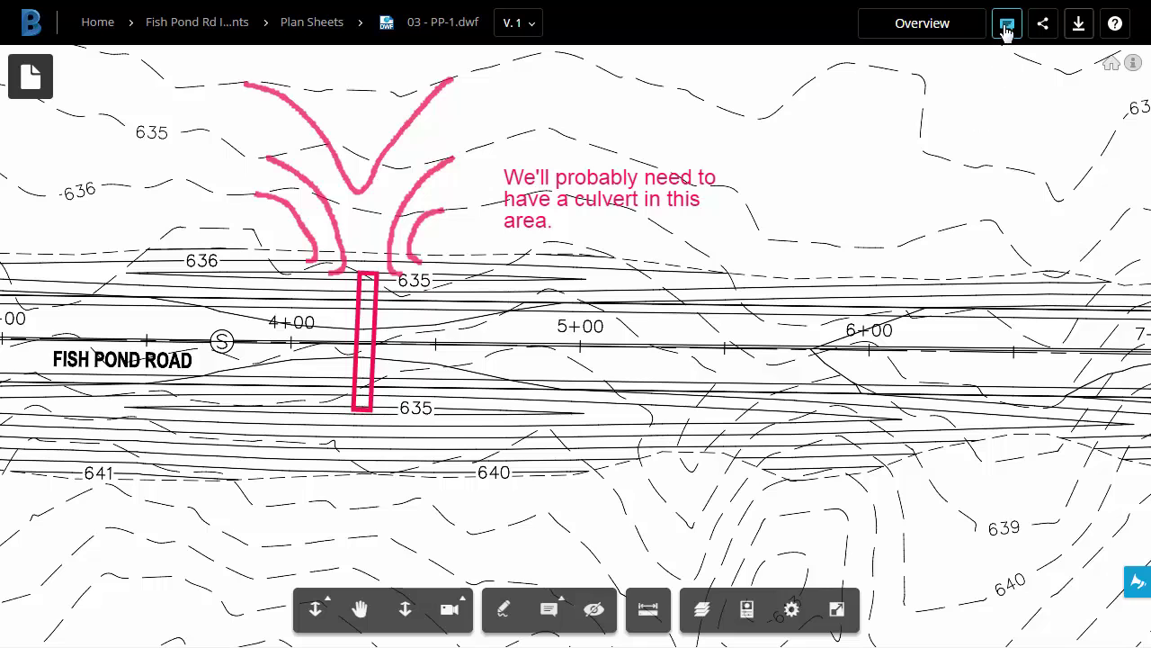
click(1005, 30)
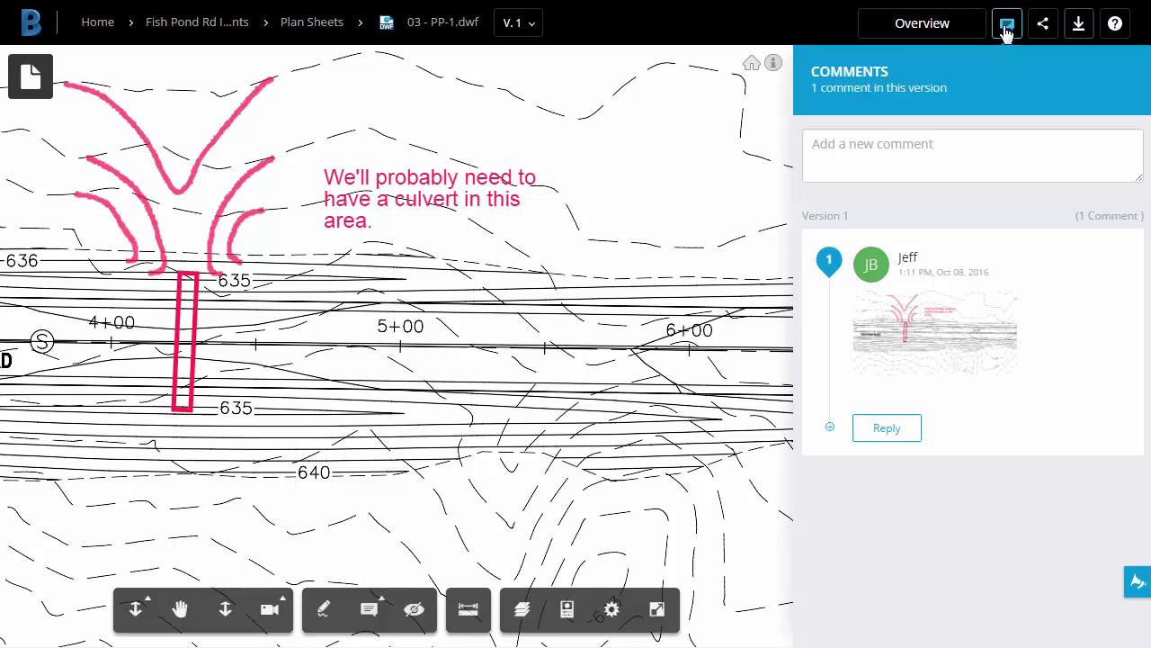
click(1005, 30)
Step: Pan to the West Side Drive intersection and draw a vertical pink freehand line along its east edge
mouse_move(251, 241)
mouse_down()
mouse_move(514, 315)
mouse_move(825, 353)
mouse_up()
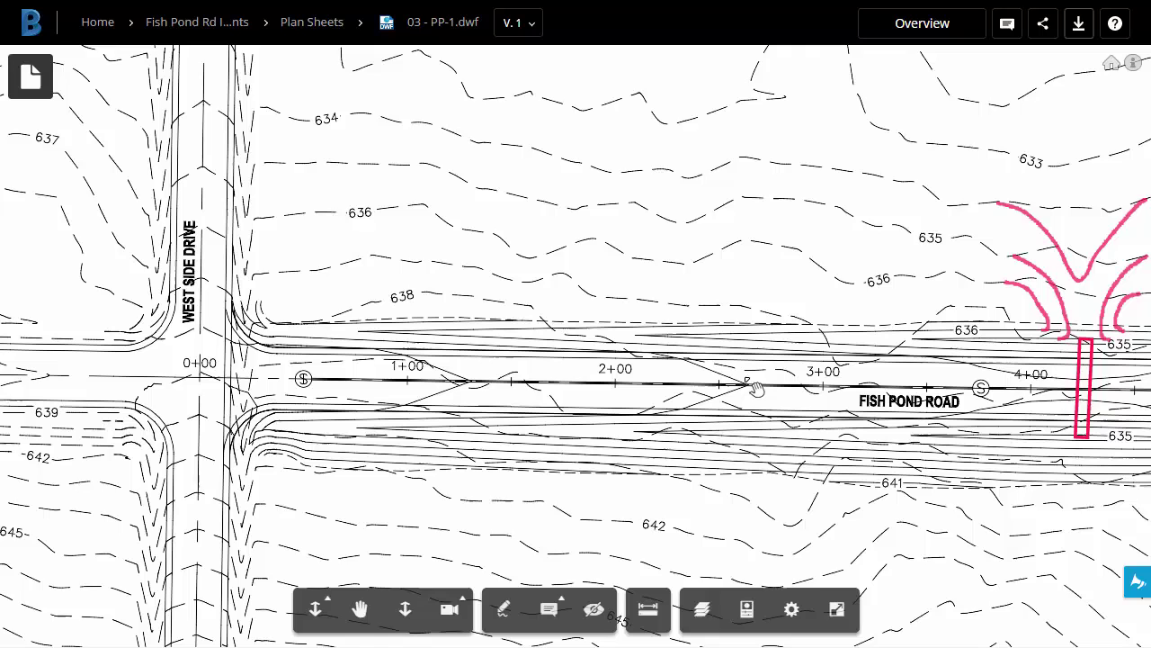
drag(706, 423, 692, 369)
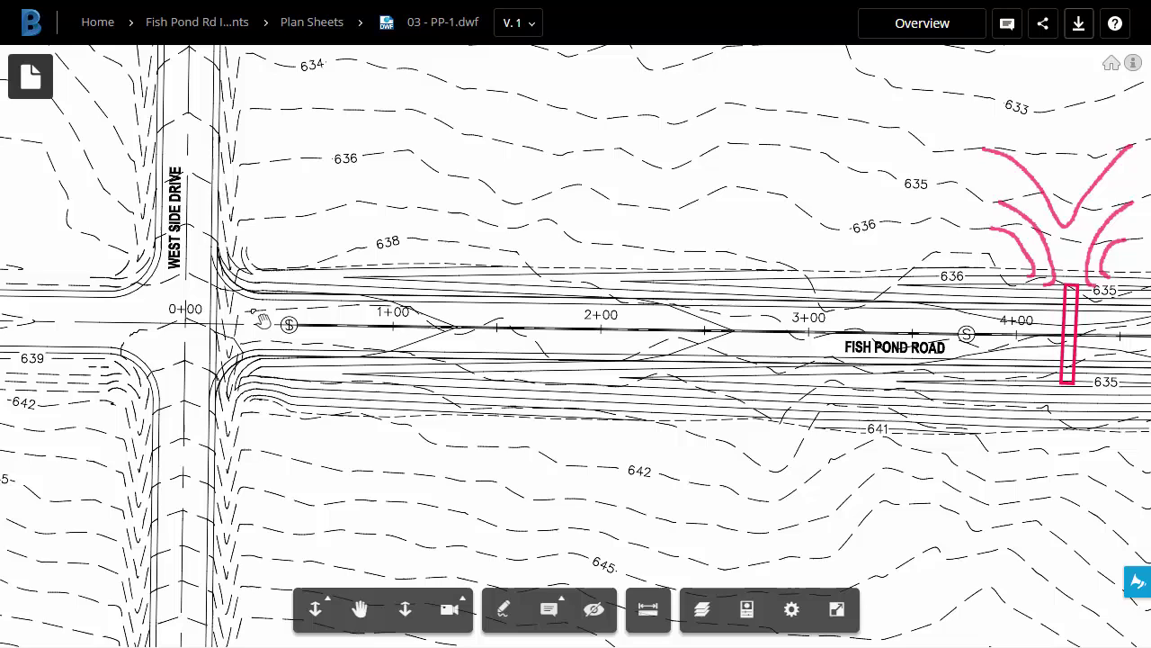
click(507, 609)
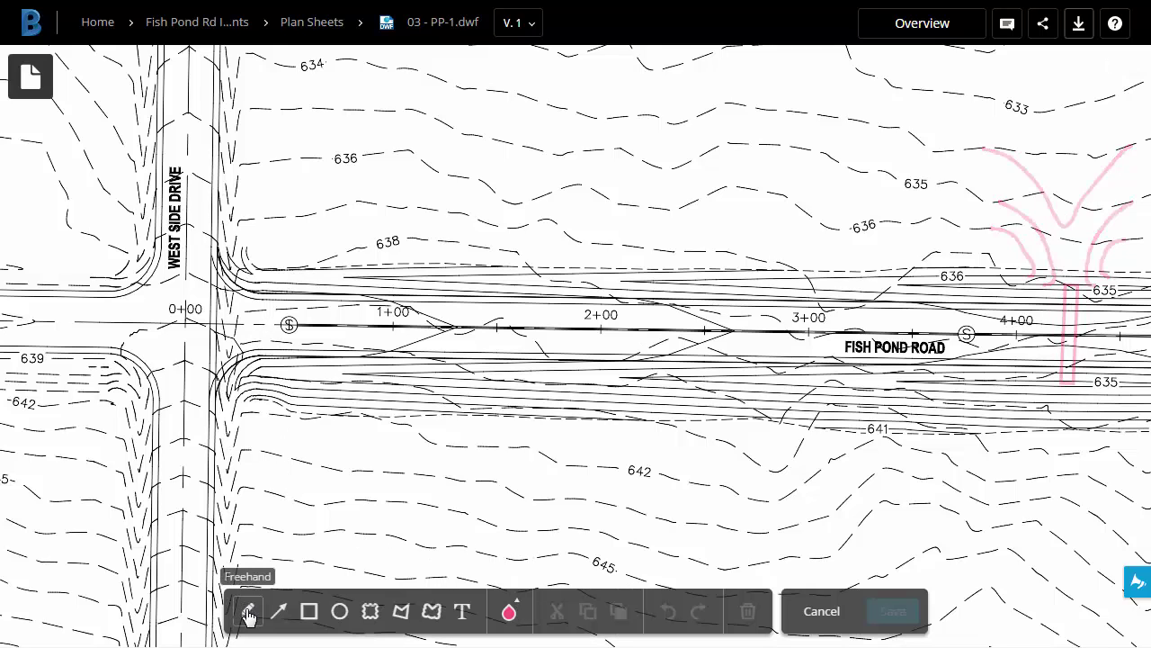
drag(258, 63, 255, 574)
click(464, 613)
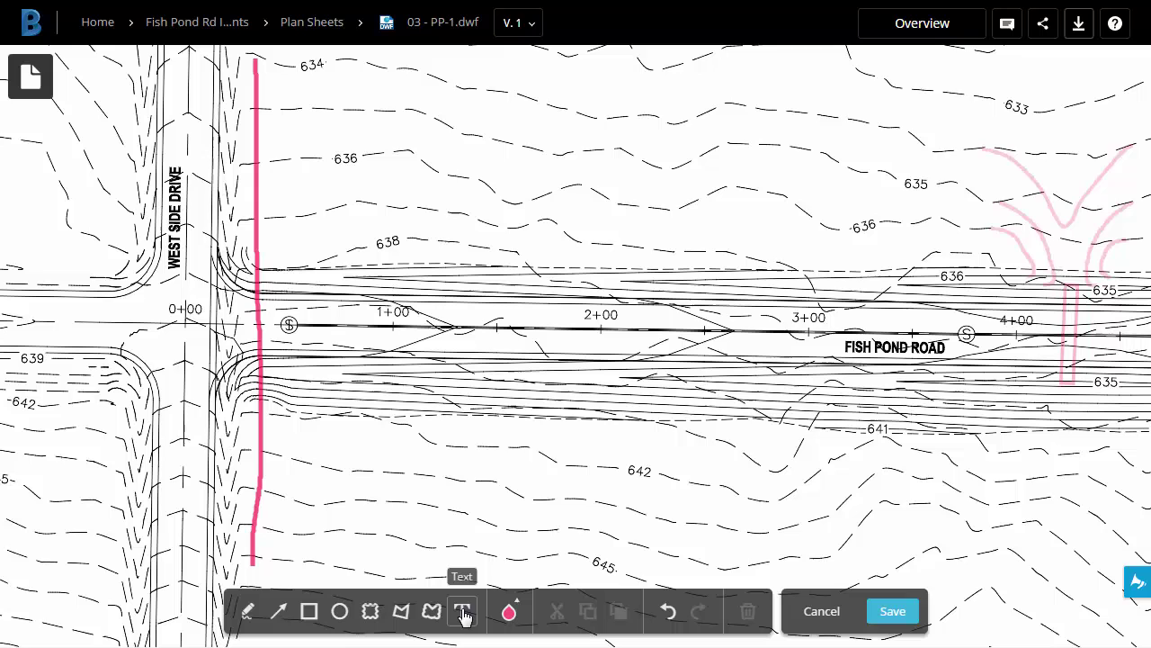
Step: Type the fiber optic note near the 636 contour label and enlarge its box to fit
click(344, 176)
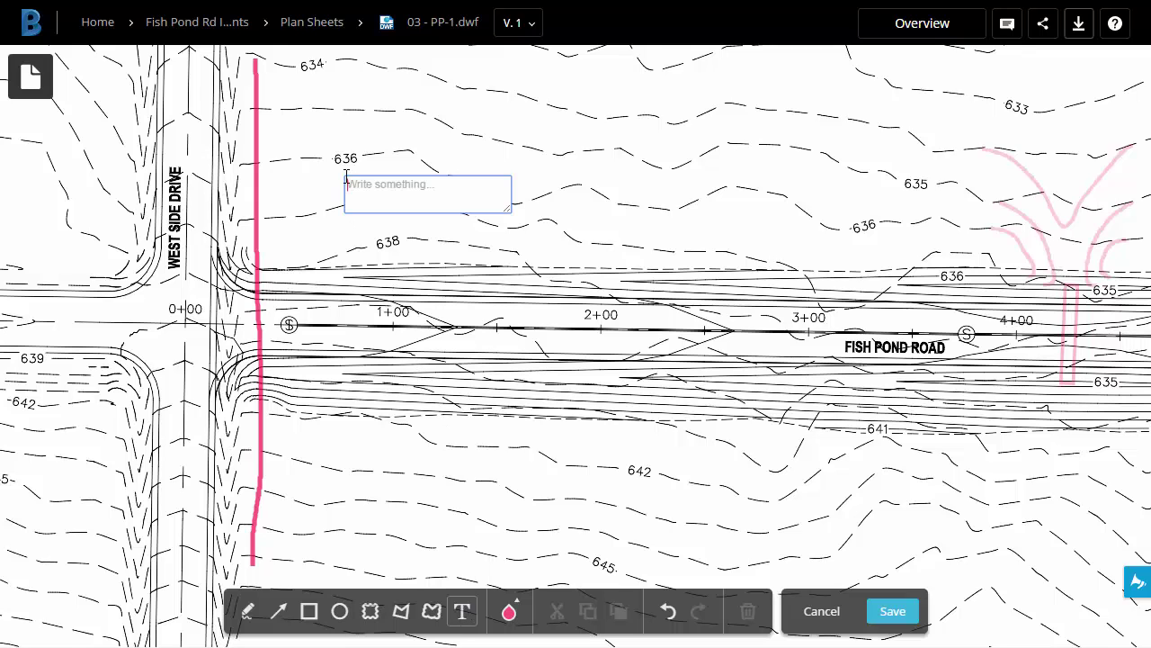
text(I've seen a utility map that shows a fiber opti)
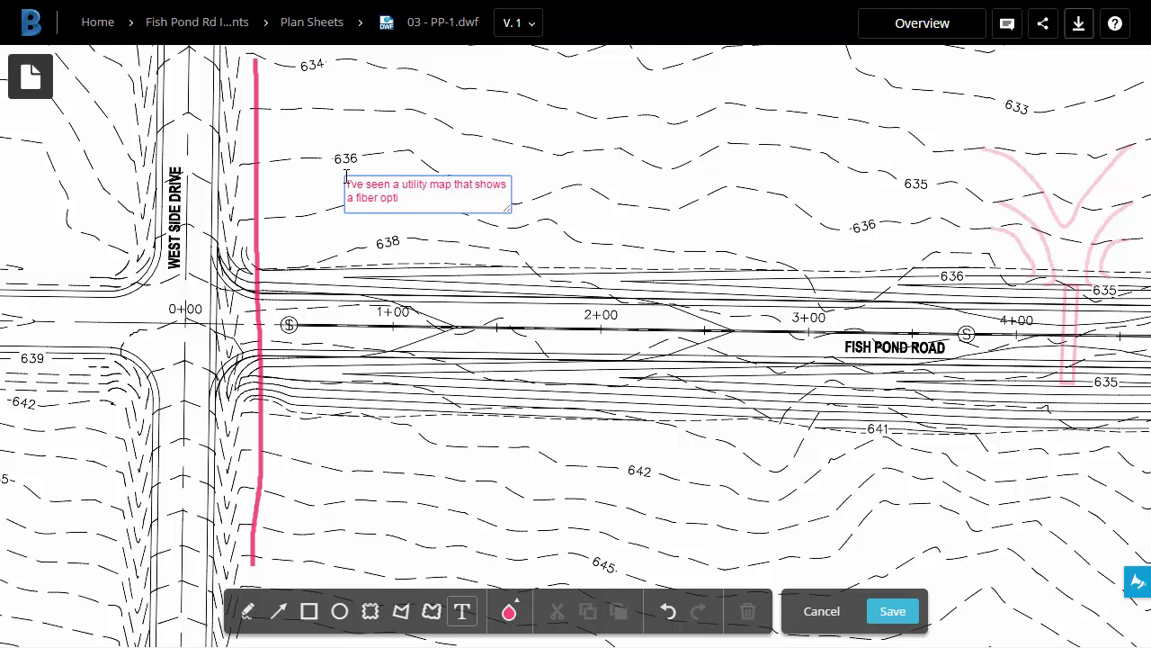
text(Can we confirm the location?)
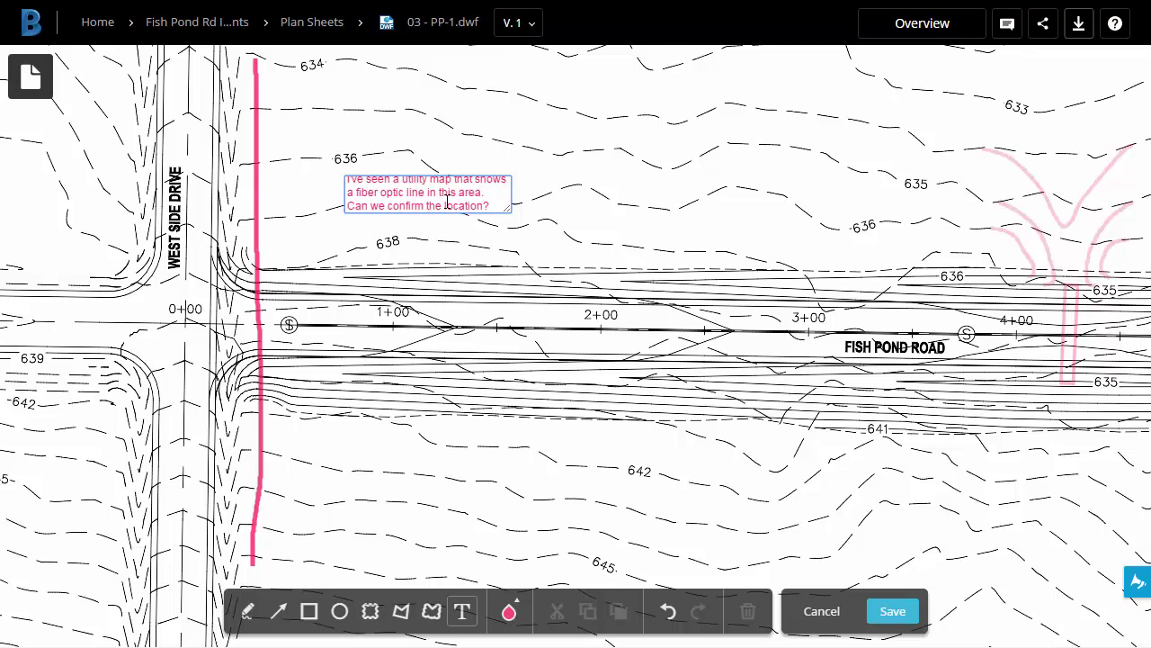
drag(508, 217, 514, 232)
click(564, 174)
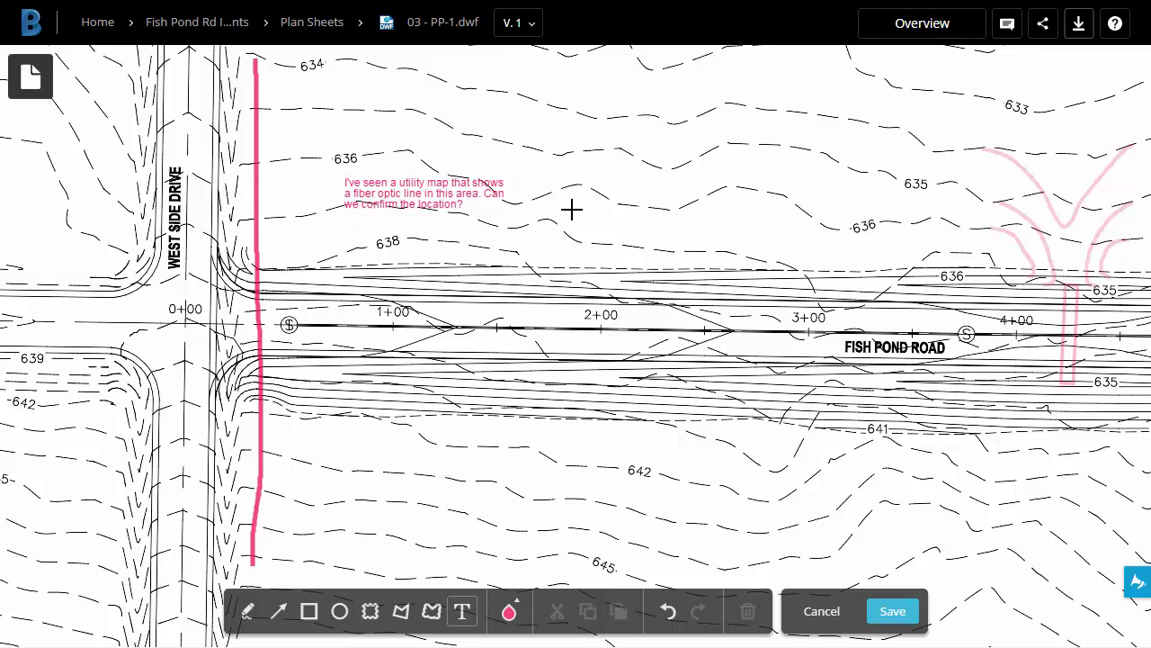
Step: Add an arrow from the note to the pink line and a revision cloud around the note, then save
click(279, 610)
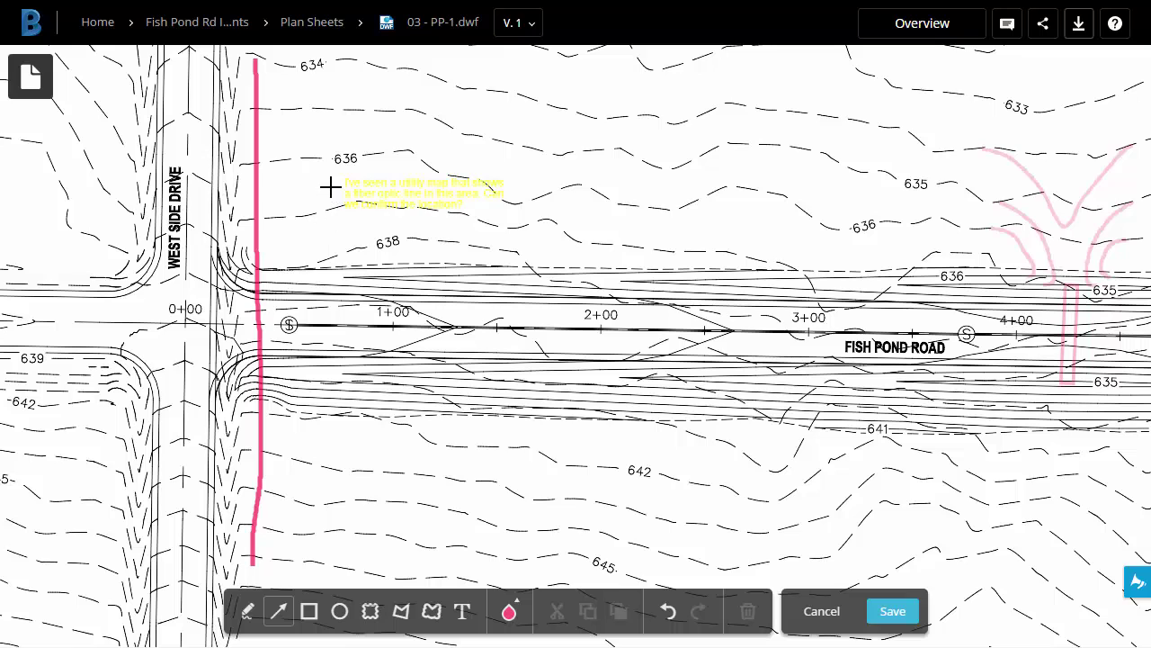
drag(329, 187, 263, 223)
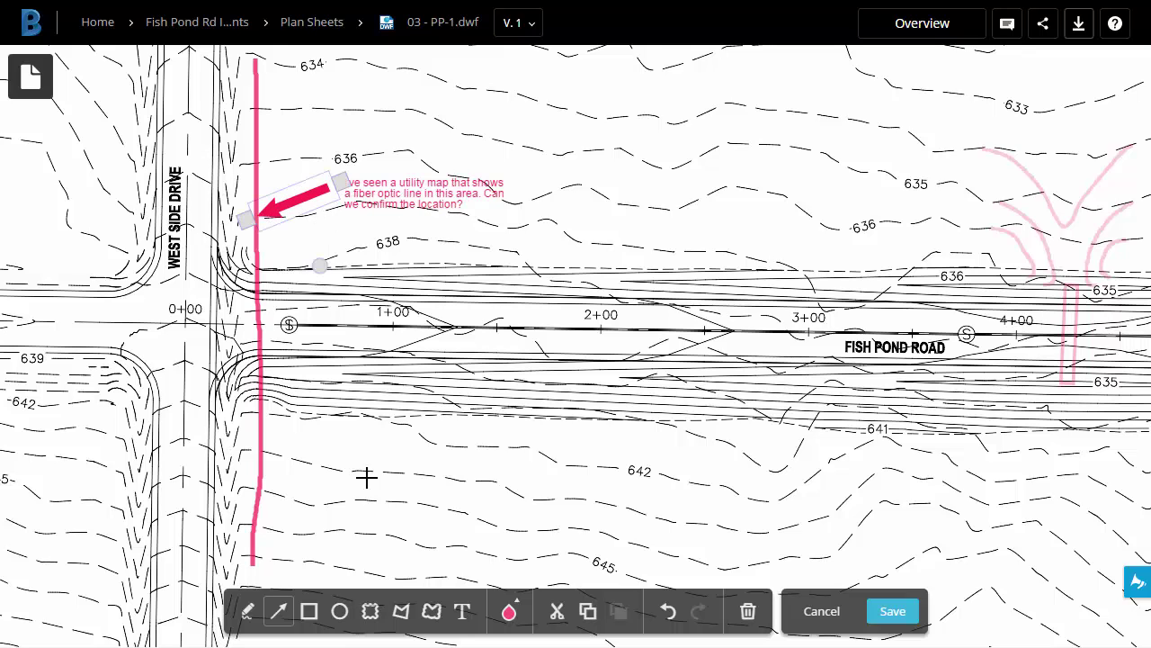
click(370, 610)
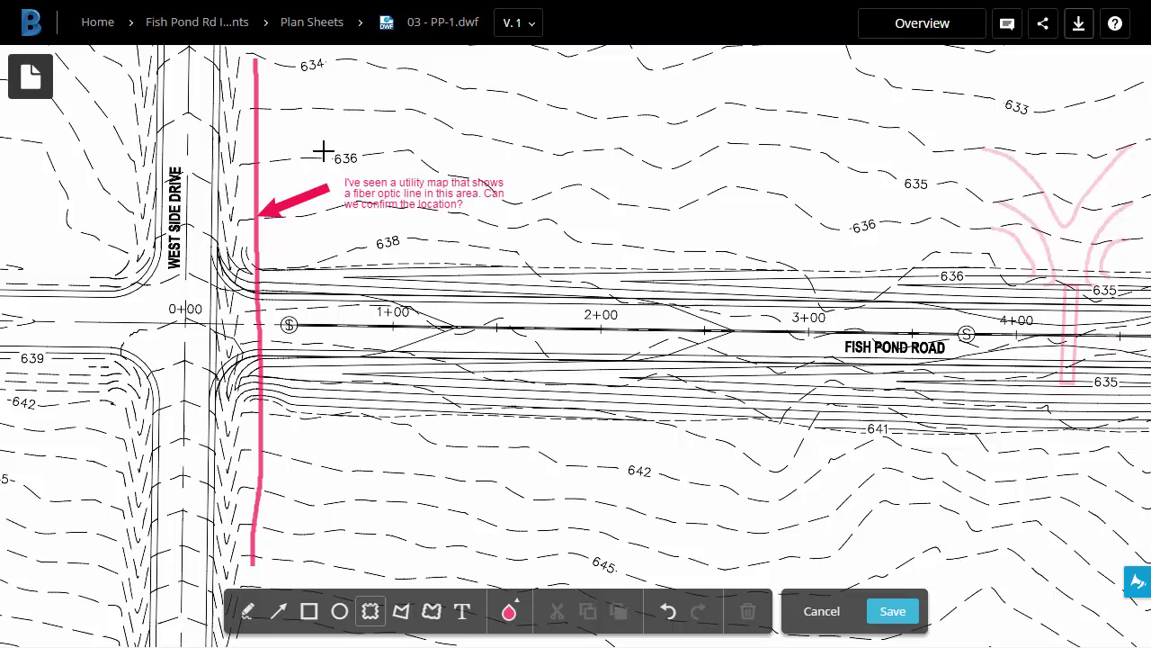
mouse_move(324, 152)
mouse_down()
mouse_move(533, 247)
mouse_move(544, 232)
mouse_up()
click(636, 352)
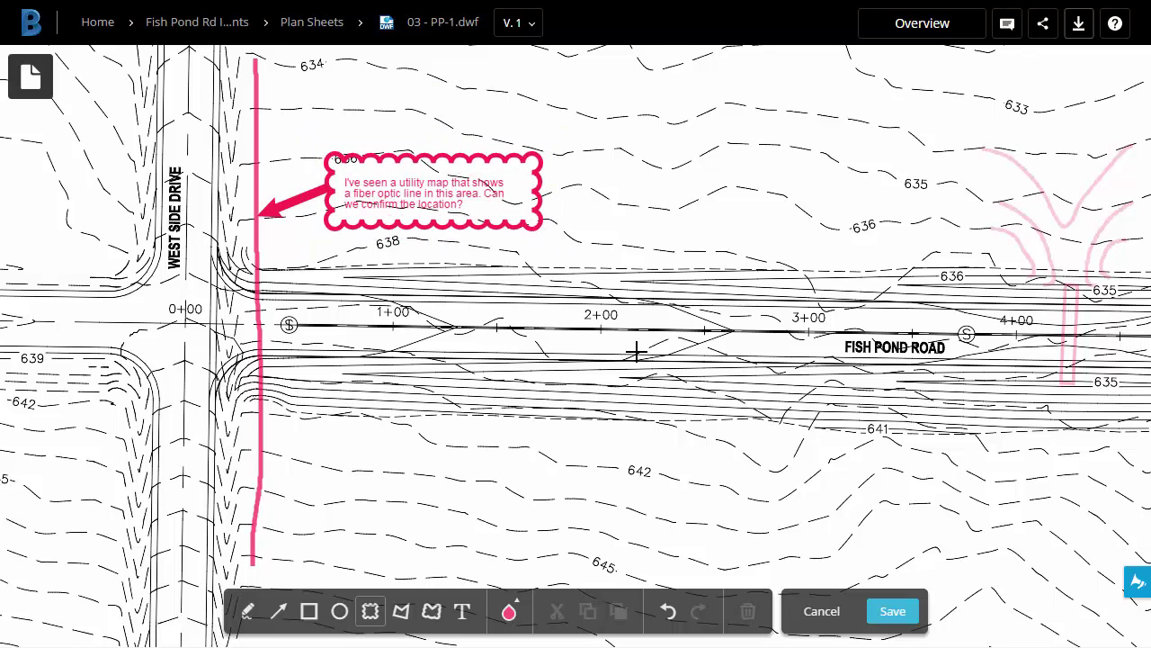
click(892, 612)
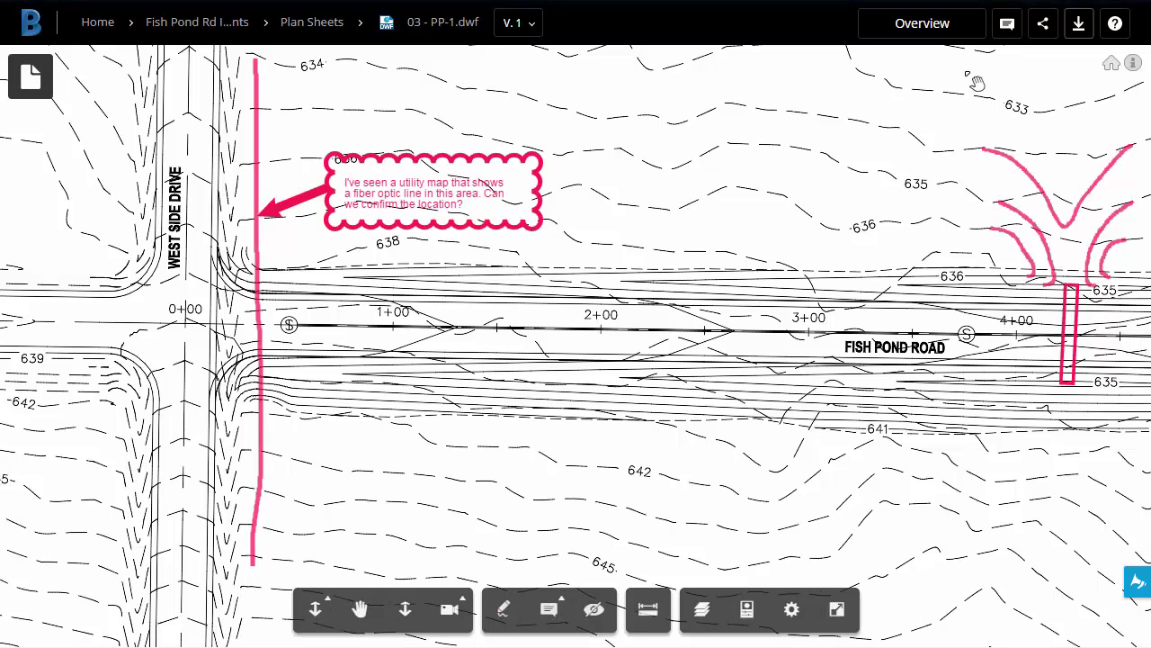
Step: Show the comments list with the fiber optic markup as the second version 1 comment
click(1005, 25)
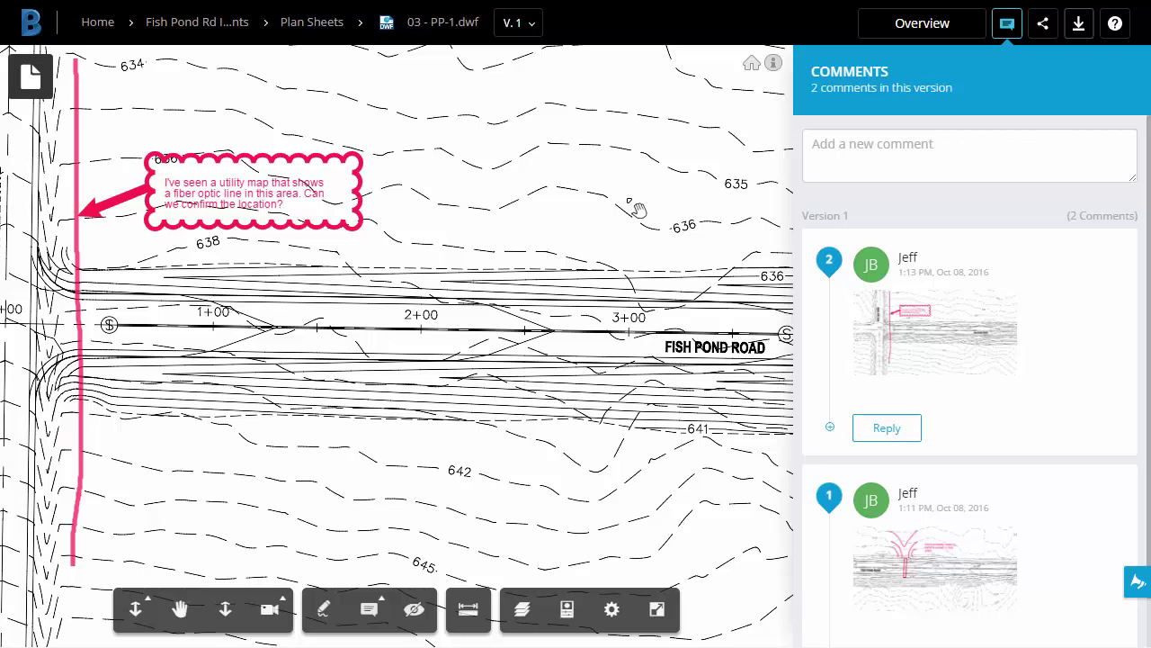
Step: Reopen 03 - PP-1.dwf from the Plan Sheets folder and zoom in on the culvert markup
click(312, 21)
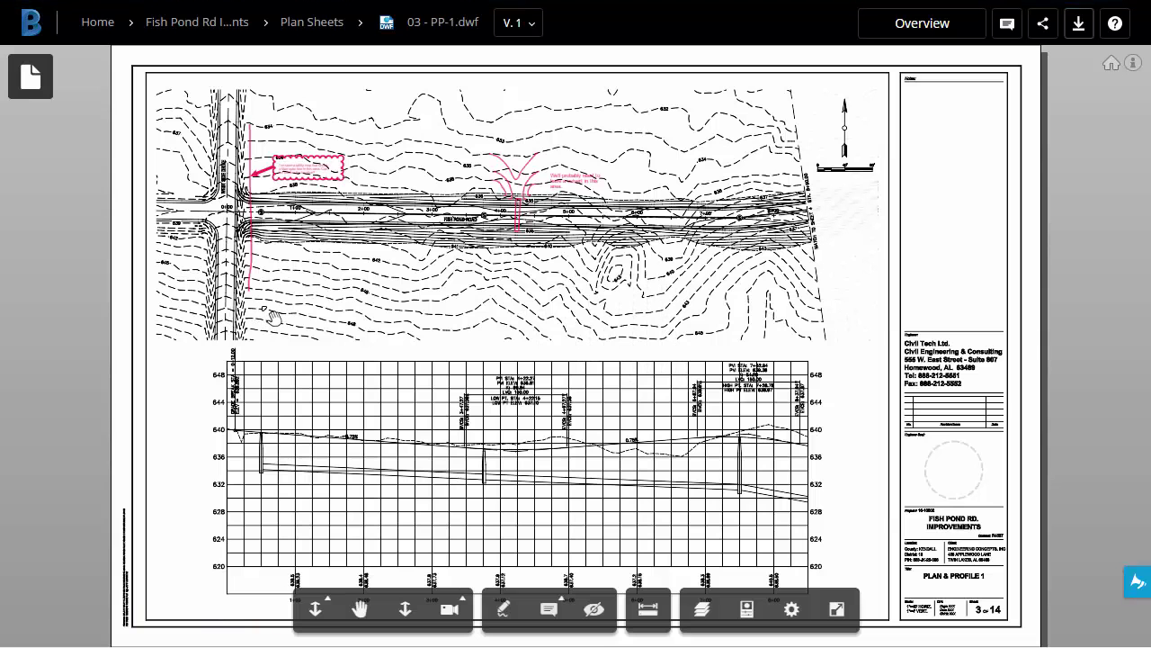
scroll(569, 176, up, 1)
scroll(571, 176, up, 4)
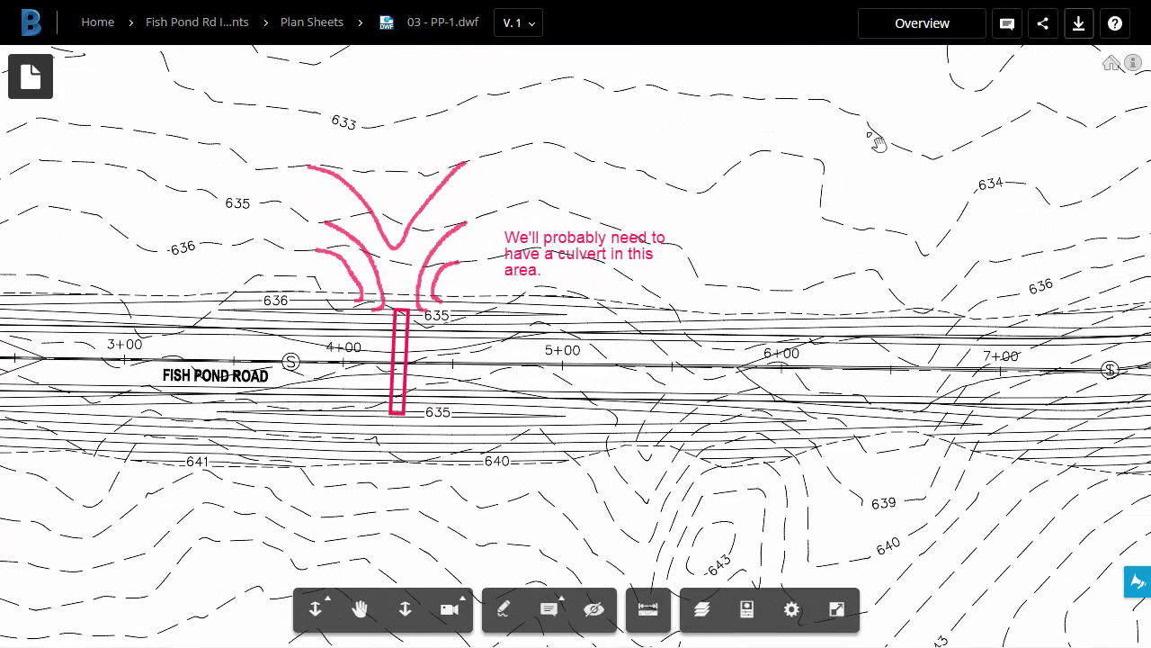
Step: In the comments list, jump to the fiber optic markup view, then the culvert markup view
click(1006, 25)
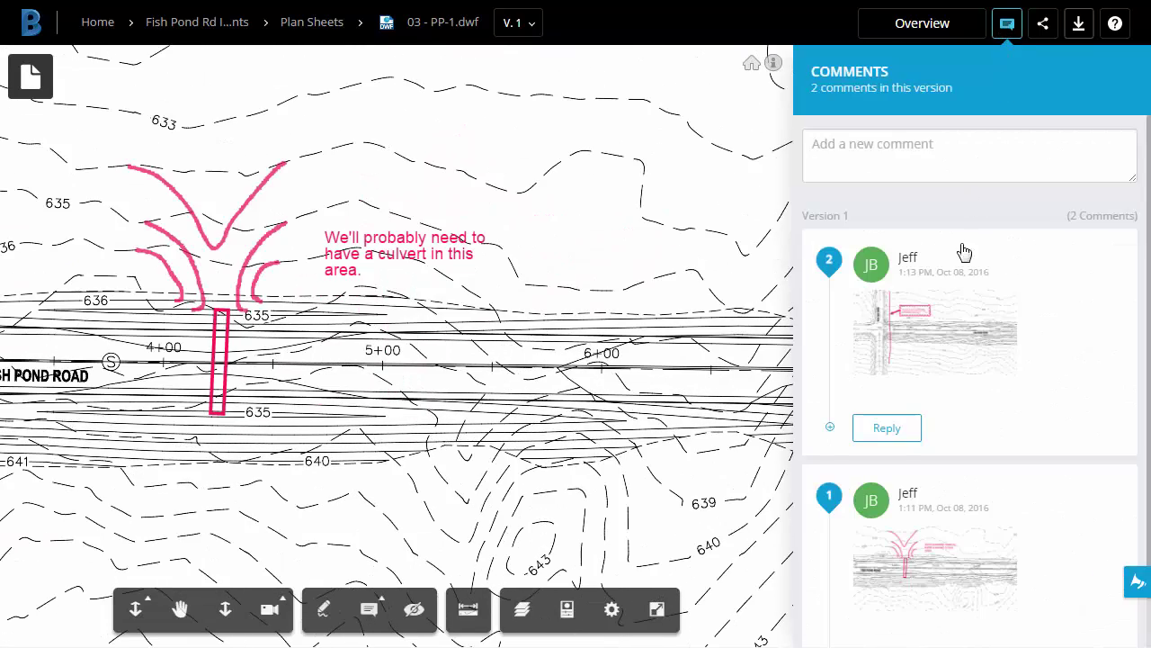
click(960, 302)
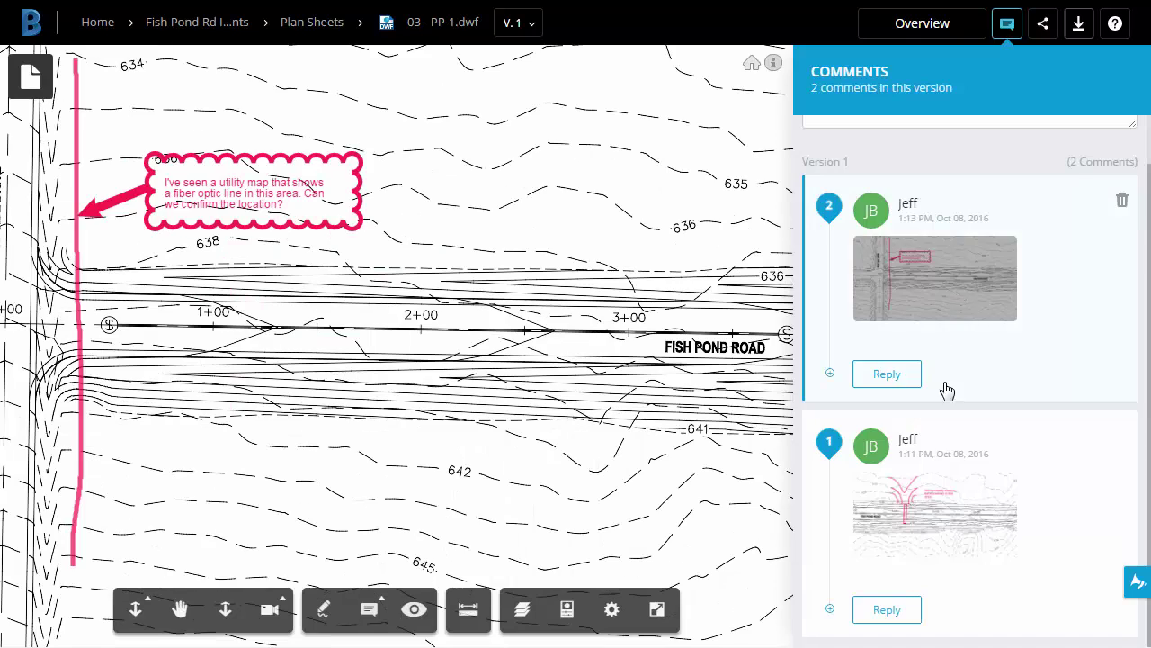
click(941, 509)
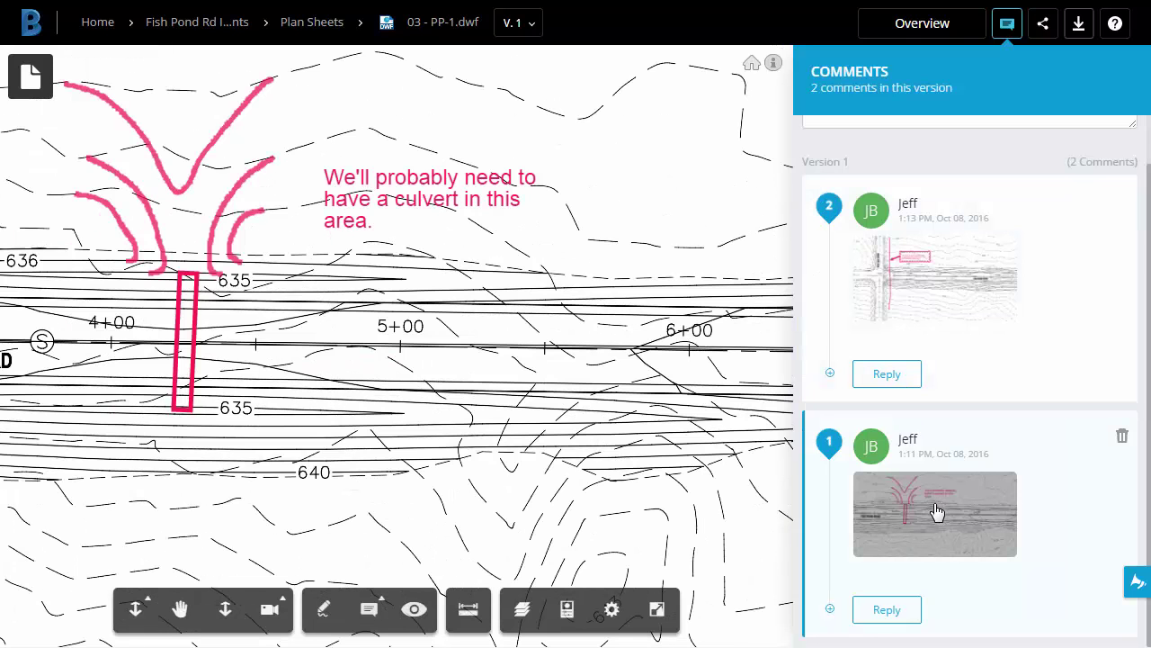
Step: Reply to the culvert comment with 'I agree, I'll get this taken care of first thing tomorrow'
click(880, 610)
text(I agree, I'll get this)
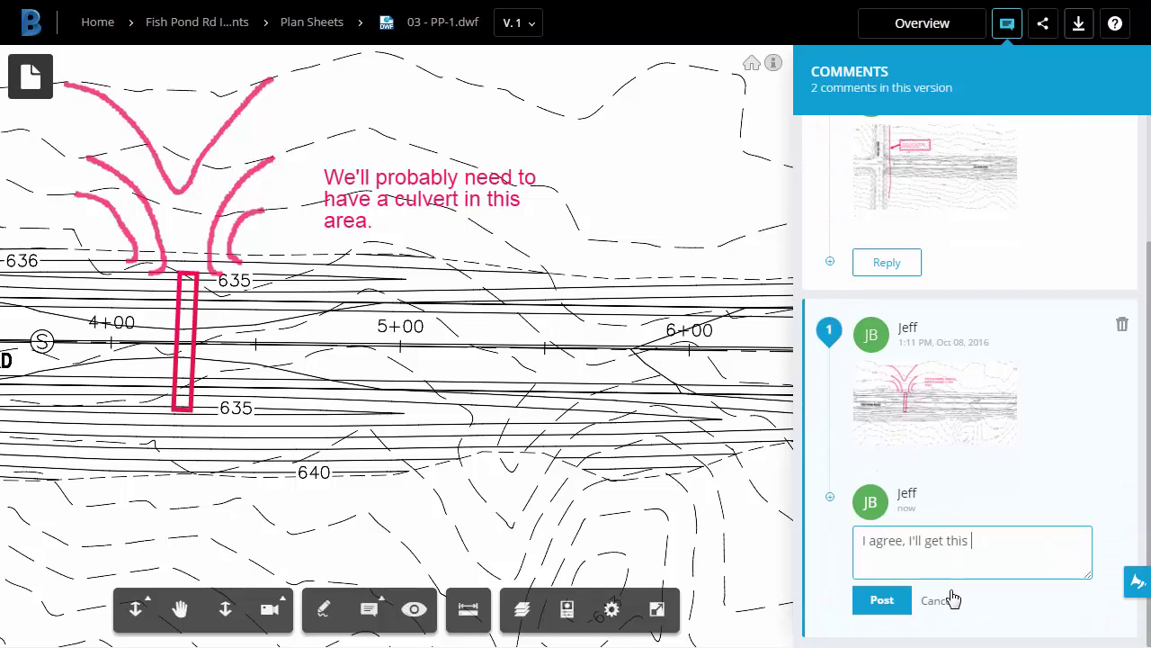
text( taken care of first thing tomorrow)
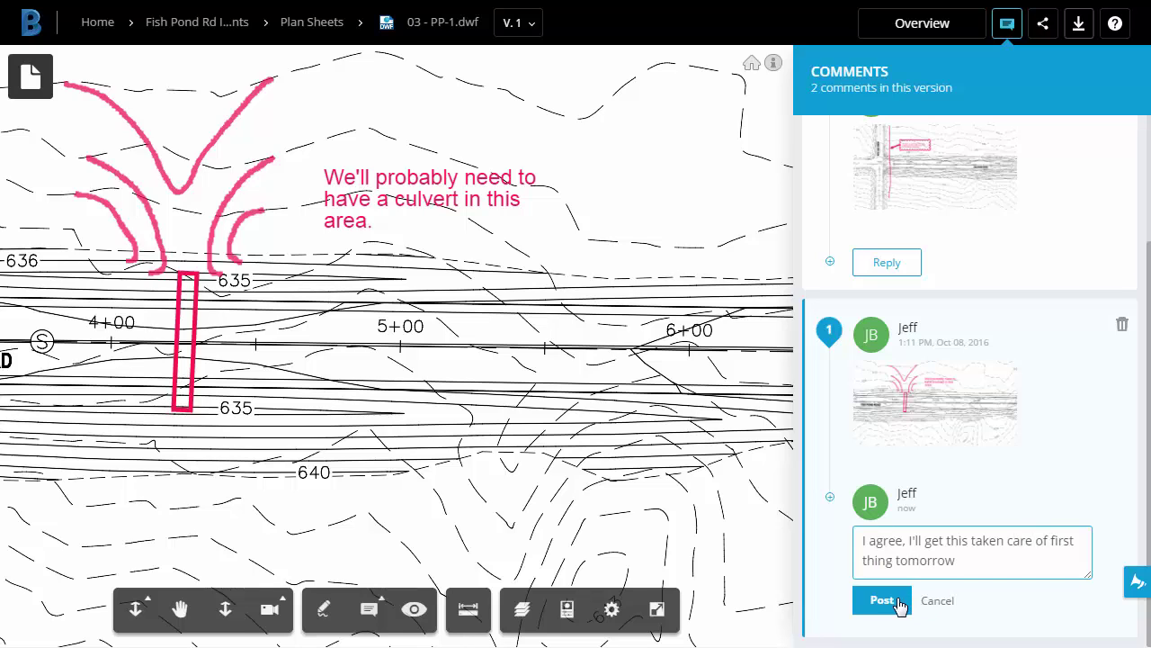
click(888, 602)
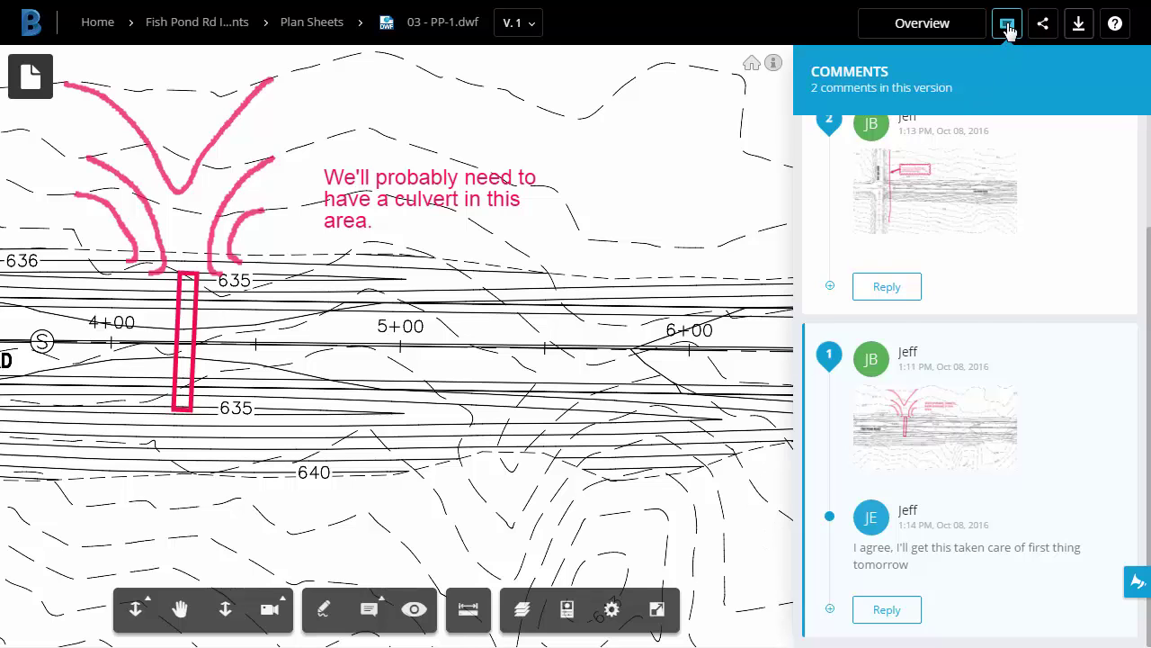
Step: Close the comments panel and return to the Fish Pond Rd Improvements project folder list
click(1008, 26)
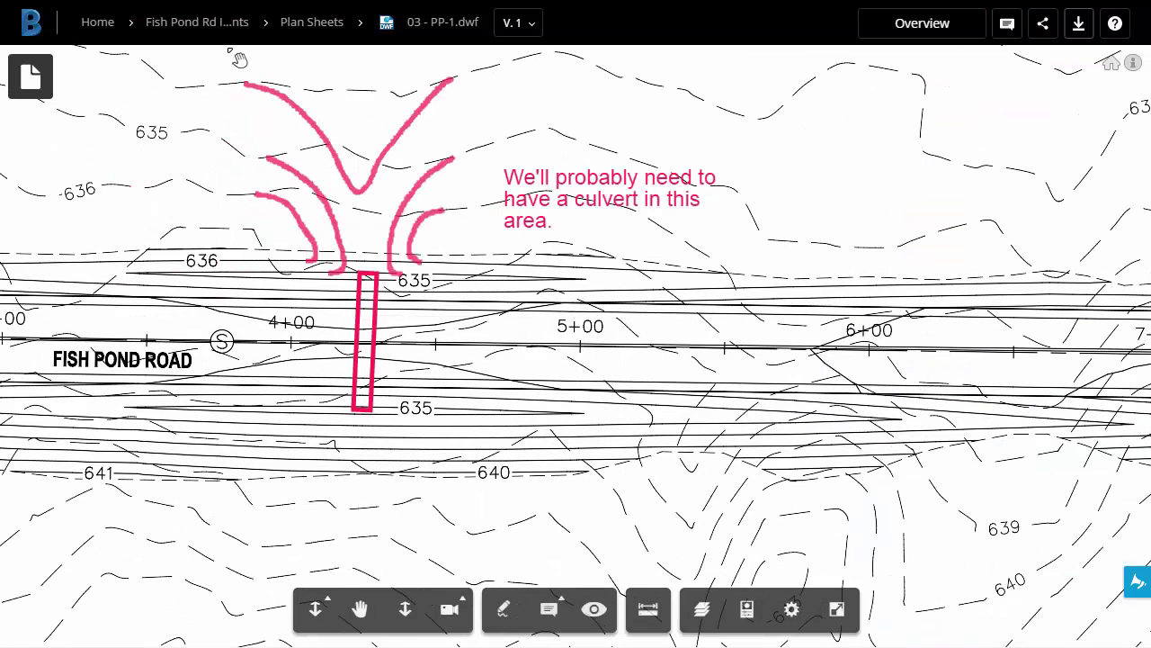
click(197, 21)
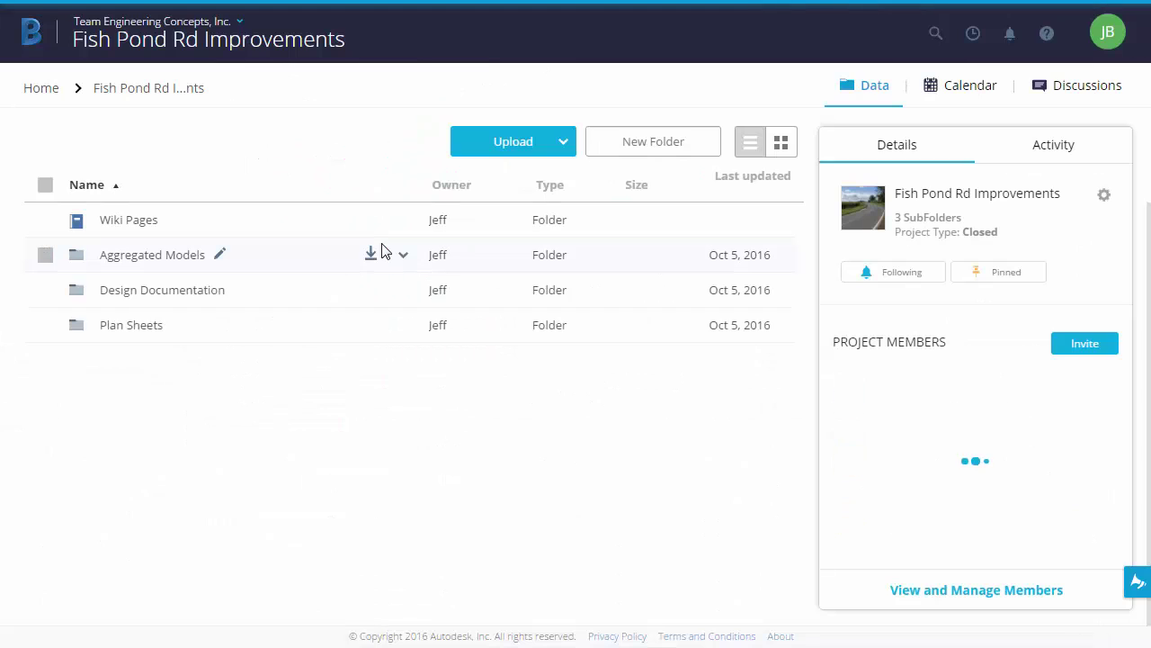